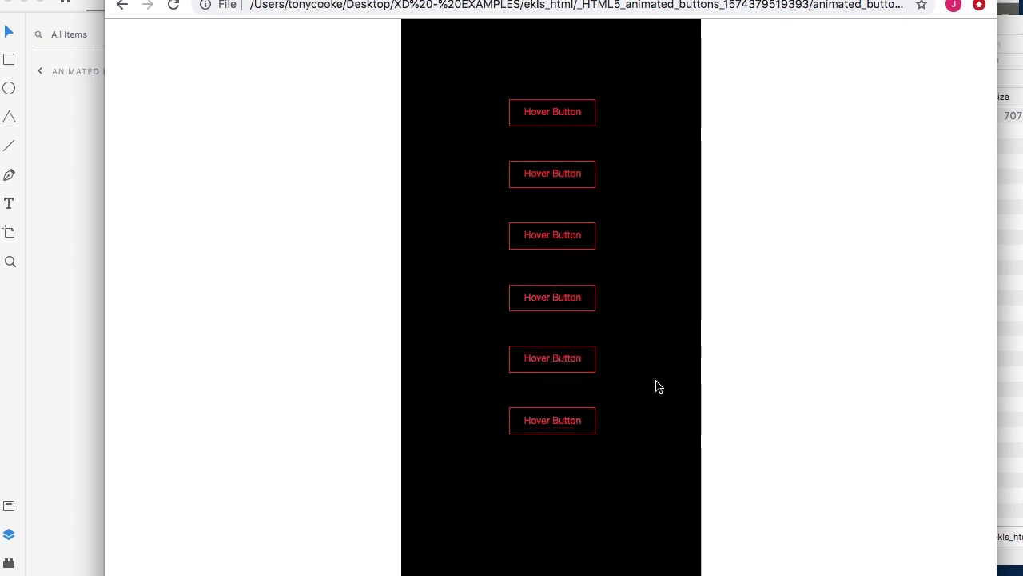
# Bring the ekls_html Finder window in front of the Hover Buttons preview in Chrome.
pyautogui.click(1012, 246)
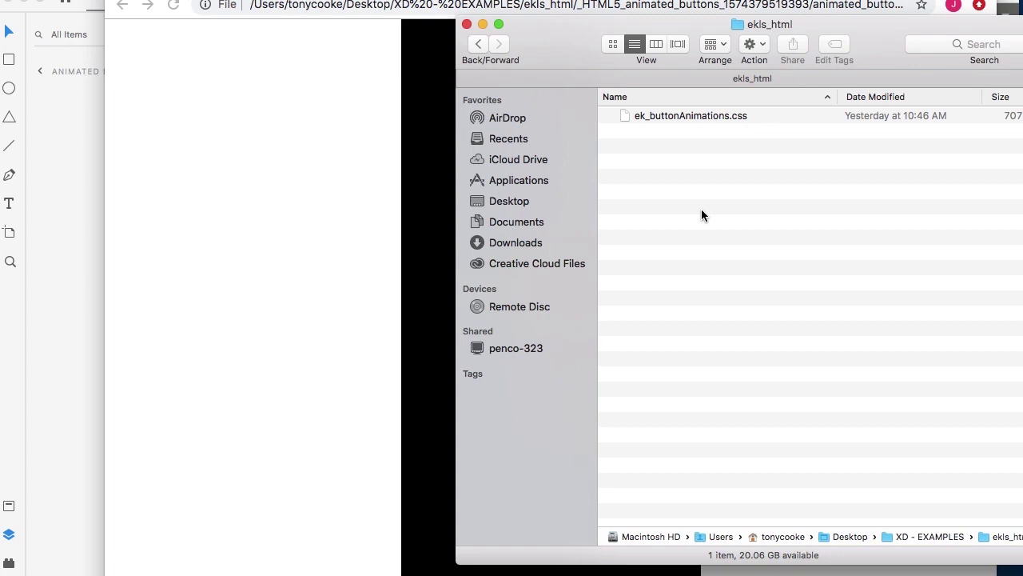
# Replace the old animated buttons preview in Chrome with a blank tab and return to the XD artboard.
pyautogui.press('super+Tab')
pyautogui.press('super+t')
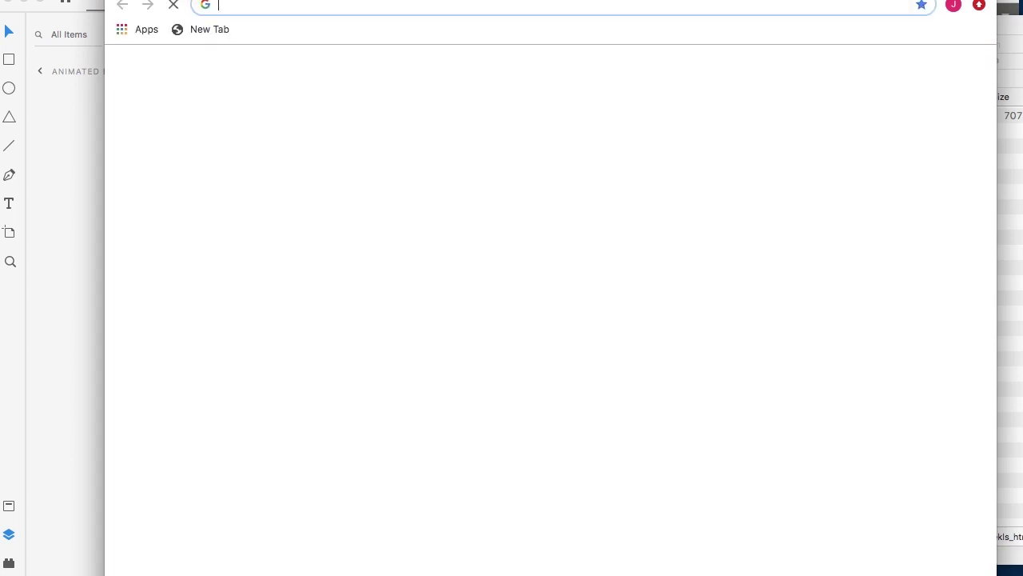
pyautogui.click(64, 160)
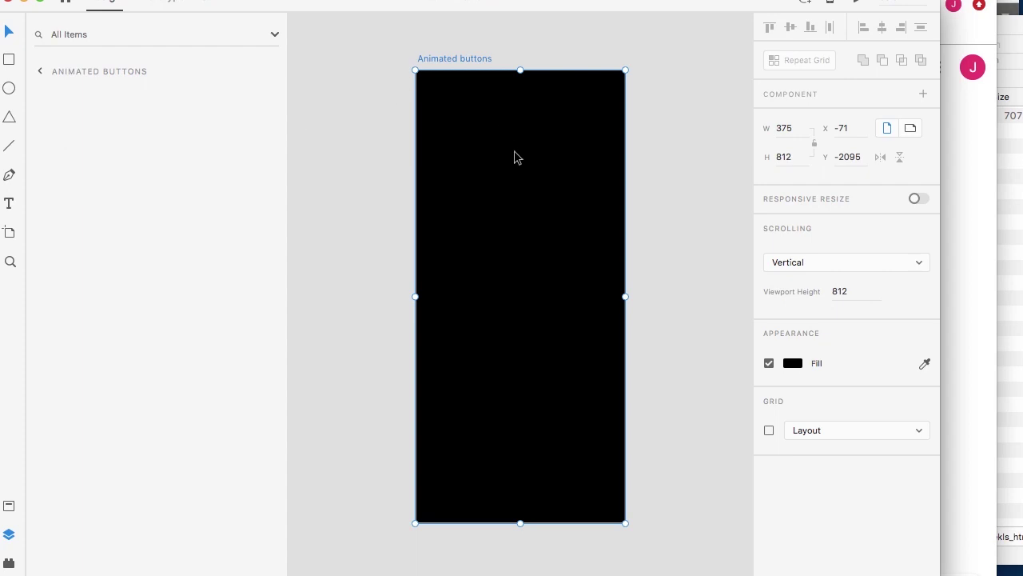
# Paste the red-bordered Hover Button group with title and animation layers, undoing two stray changes.
pyautogui.press('super+v')
pyautogui.scroll(5, 514, 150)
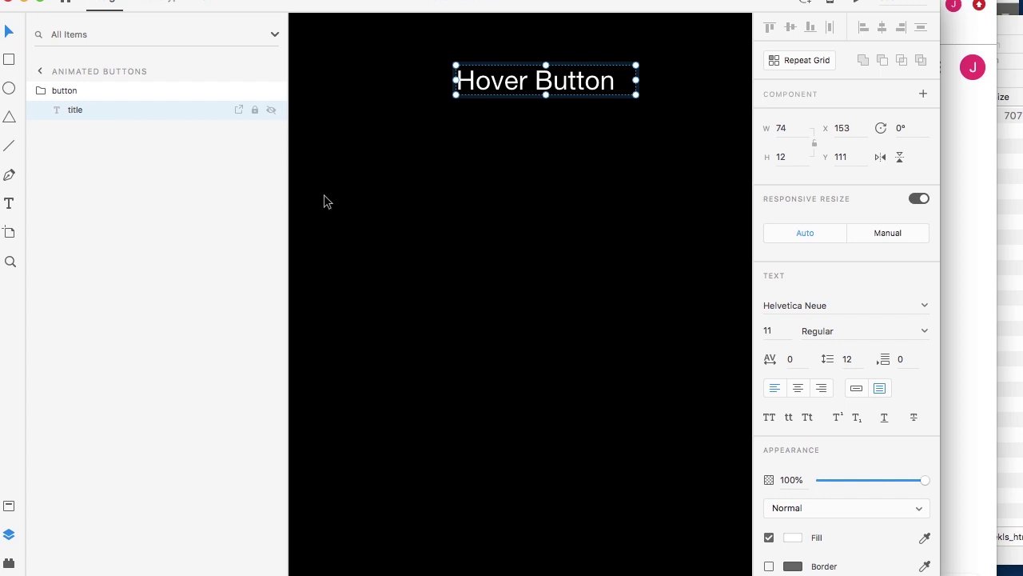
pyautogui.press('super+z')
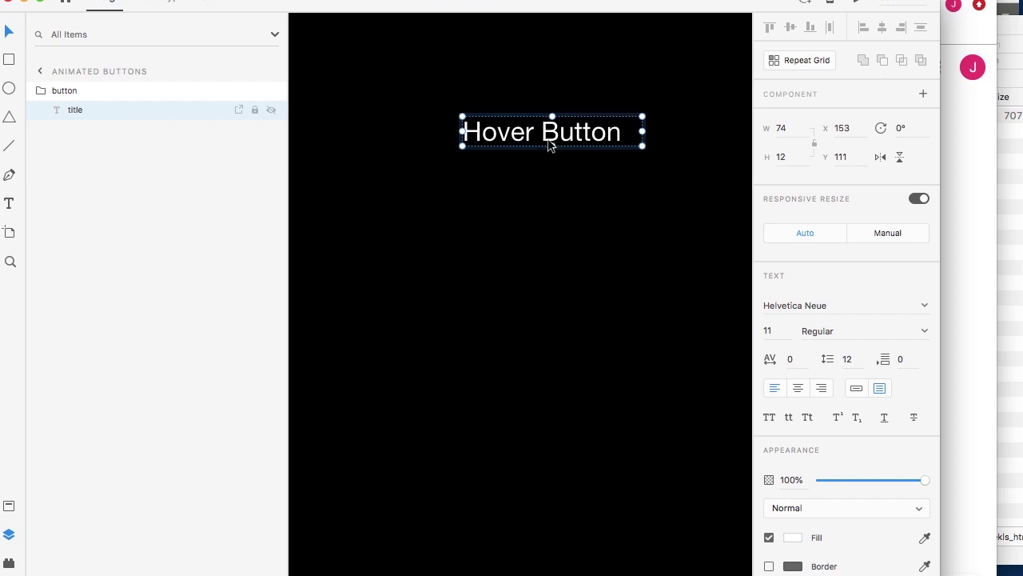
pyautogui.press('super+z')
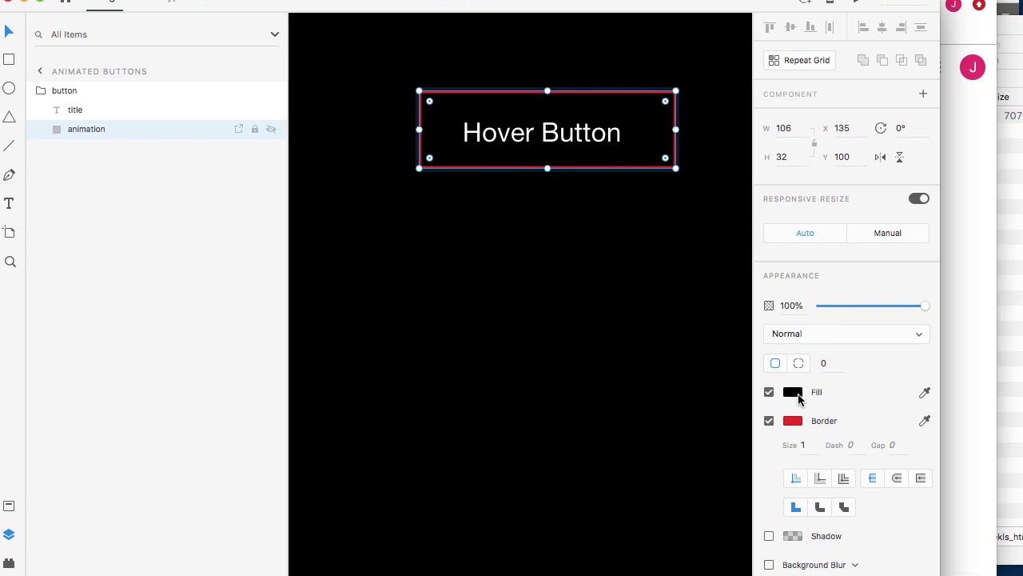
pyautogui.click(581, 267)
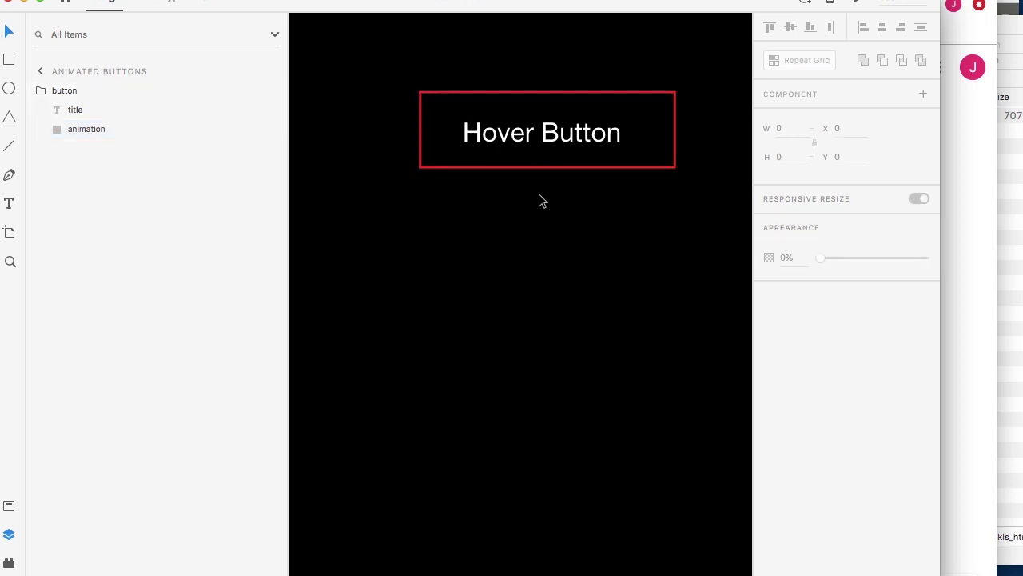
# Export the design as HTML5 into ekls_html with Lightning Storm, finishing with 37 layers exported.
pyautogui.click(16, 562)
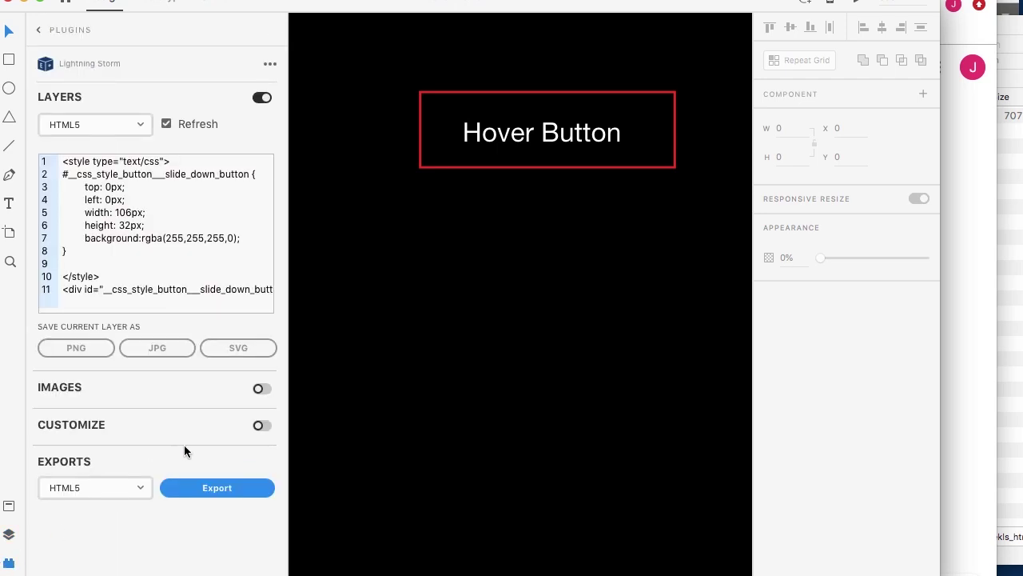
pyautogui.click(224, 485)
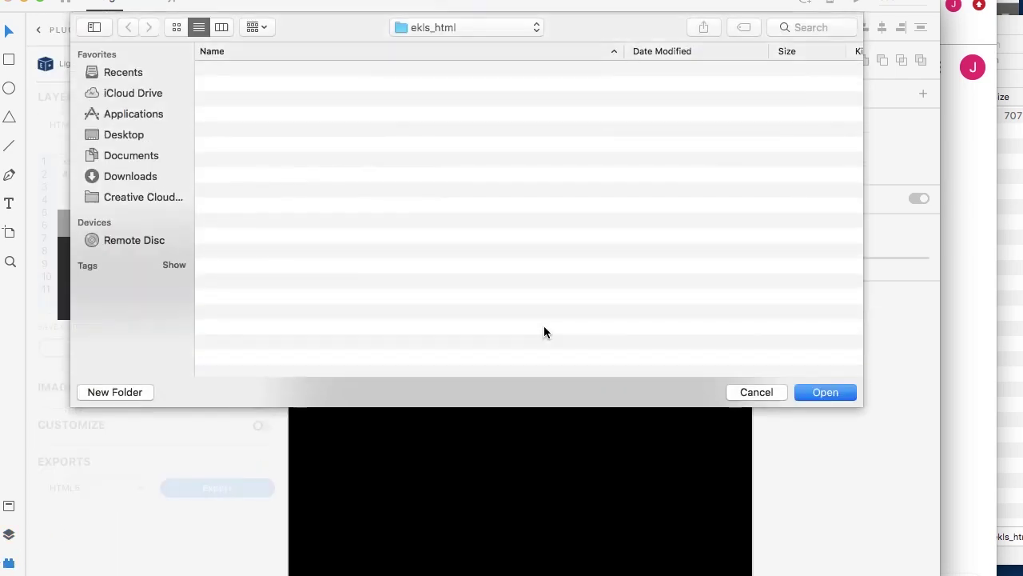
pyautogui.click(839, 395)
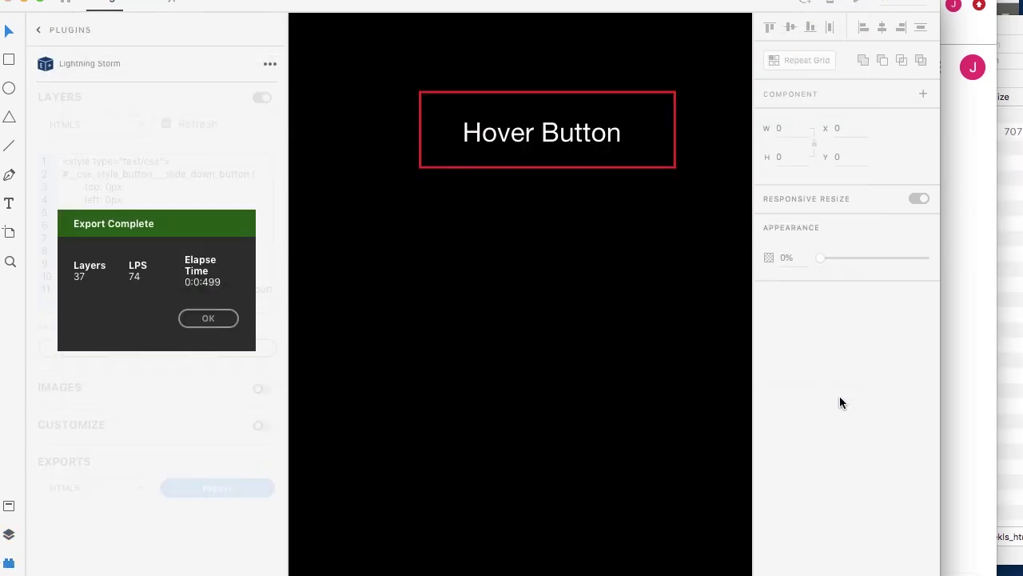
pyautogui.click(209, 318)
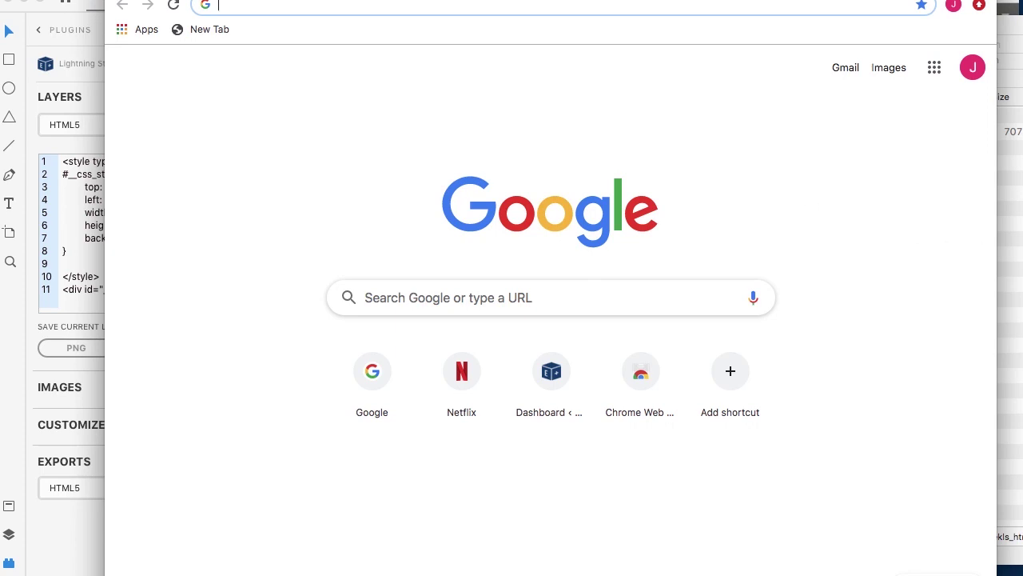
# Preview animated_buttons.html from the new export folder in Chrome, showing a single Hover Button.
pyautogui.click(1009, 245)
pyautogui.click(608, 117)
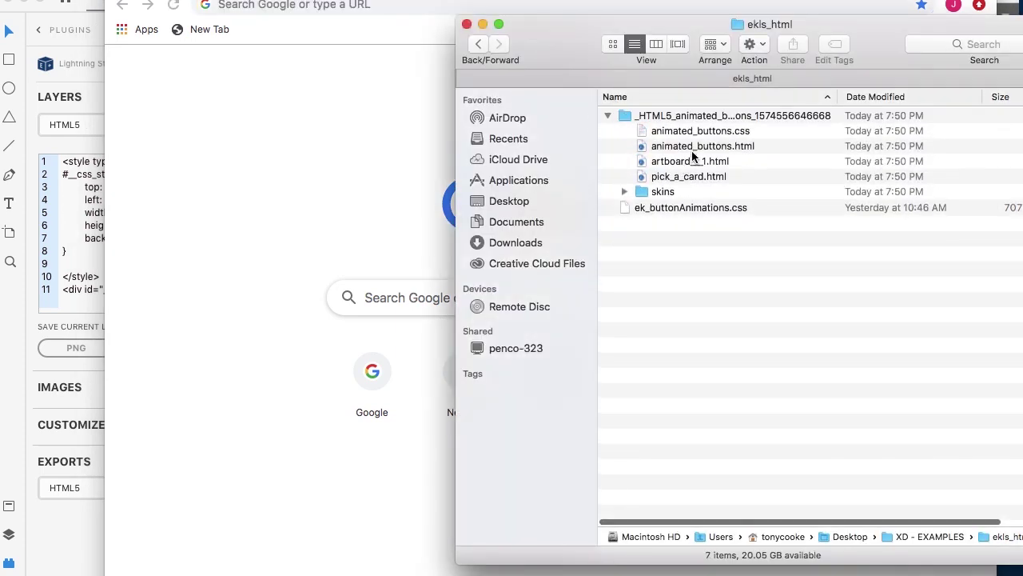
pyautogui.moveTo(685, 146); pyautogui.dragTo(299, 130)
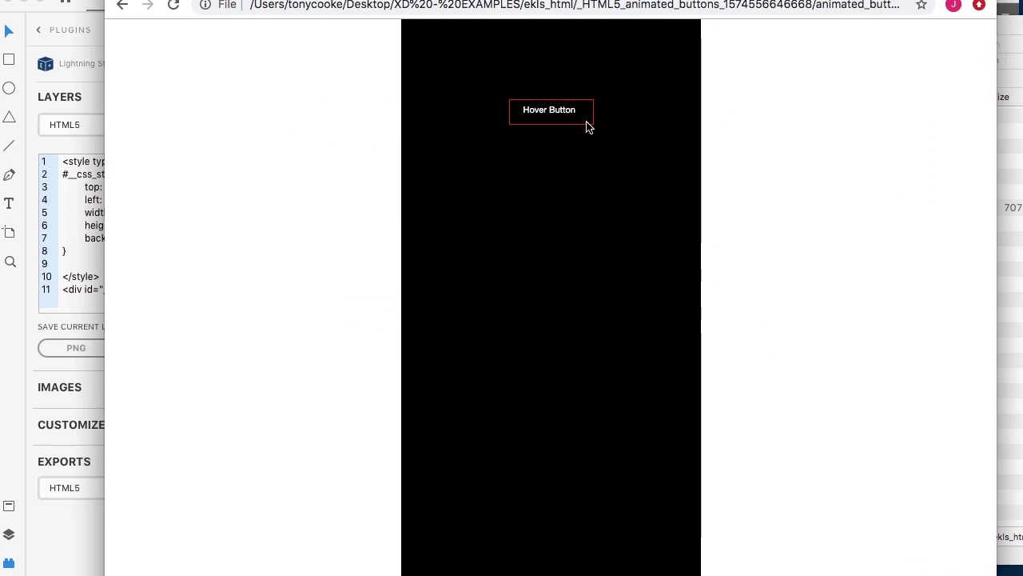
# Collapse the export folder and return to Adobe XD's Layers panel.
pyautogui.click(1001, 349)
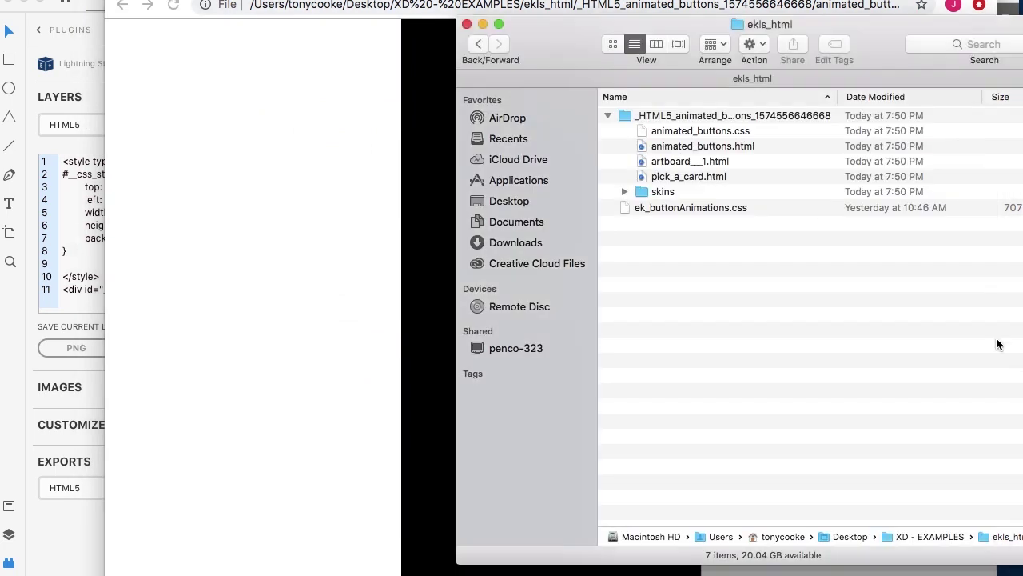
pyautogui.click(607, 116)
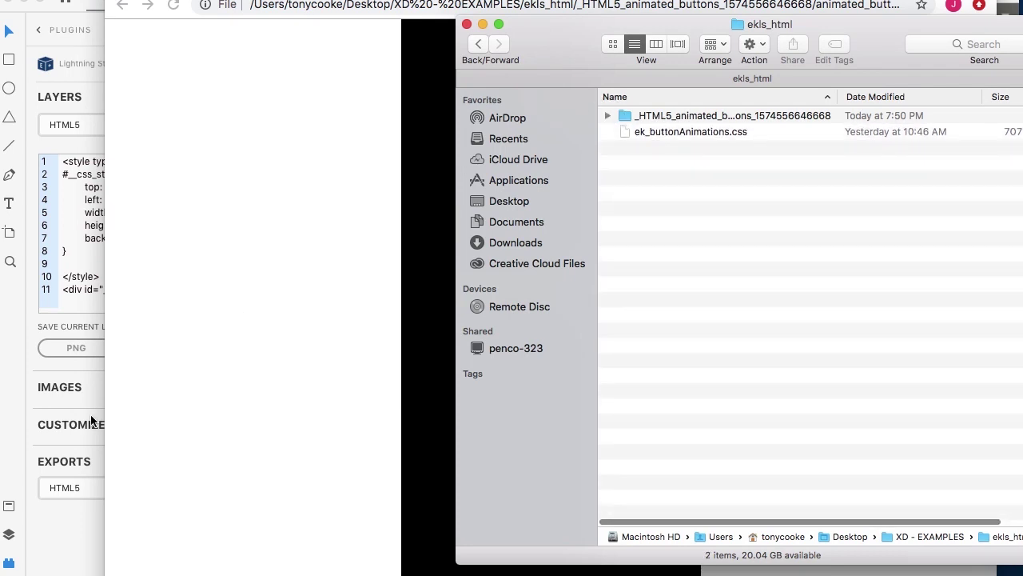
pyautogui.click(37, 524)
pyautogui.click(9, 534)
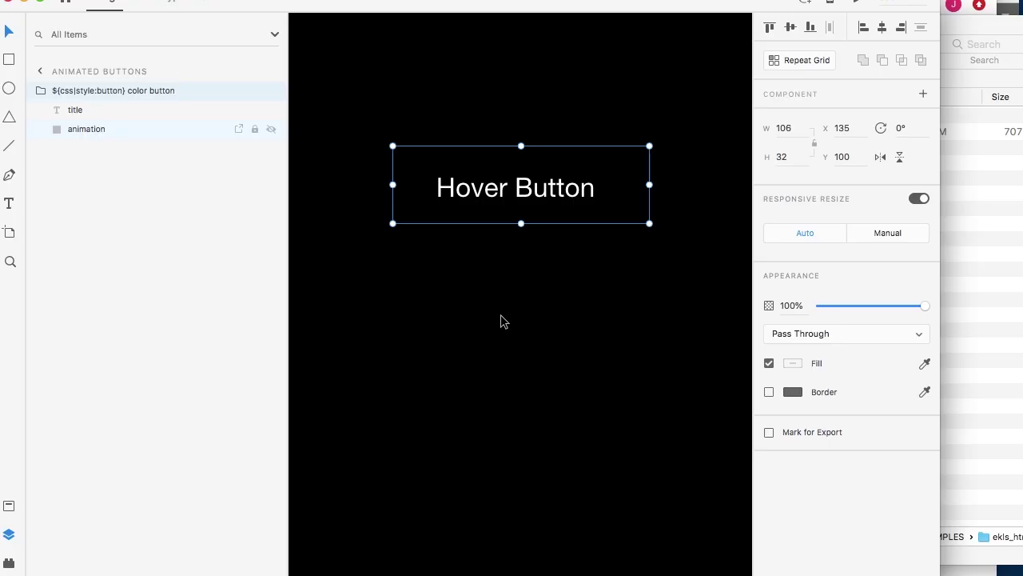
# Paste the ${css|styles} group, a 43×39 black square with red border, onto the artboard.
pyautogui.press('super+v')
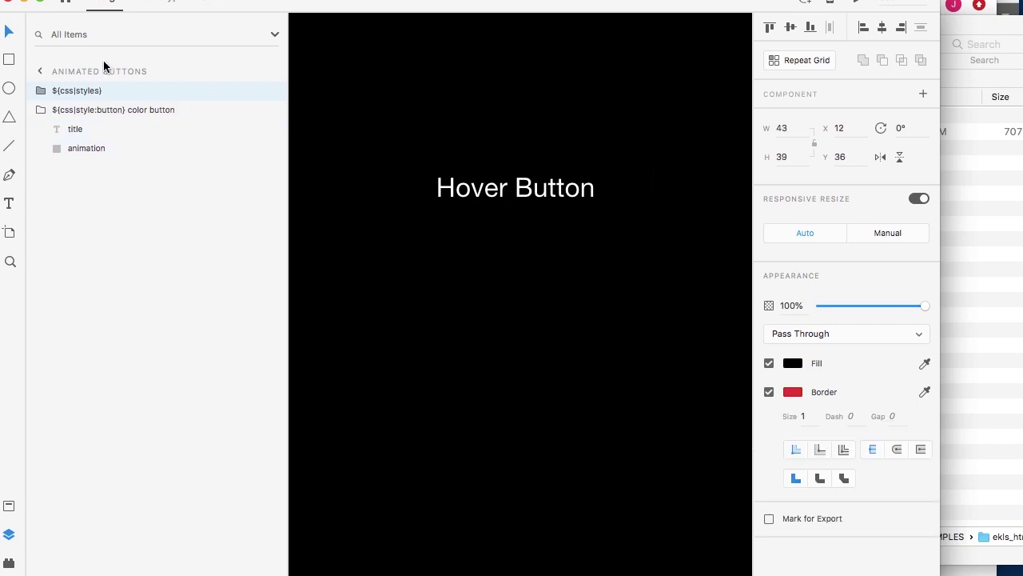
# Expand ${css|styles}, locate its red square, and remove the group, leaving only the color button.
pyautogui.click(32, 90)
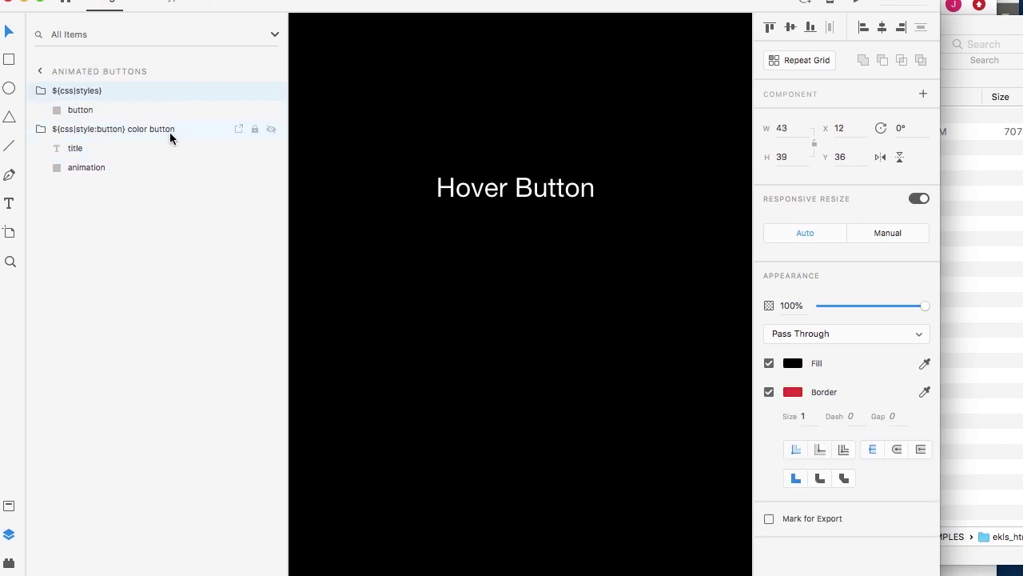
pyautogui.scroll(-4, 389, 229)
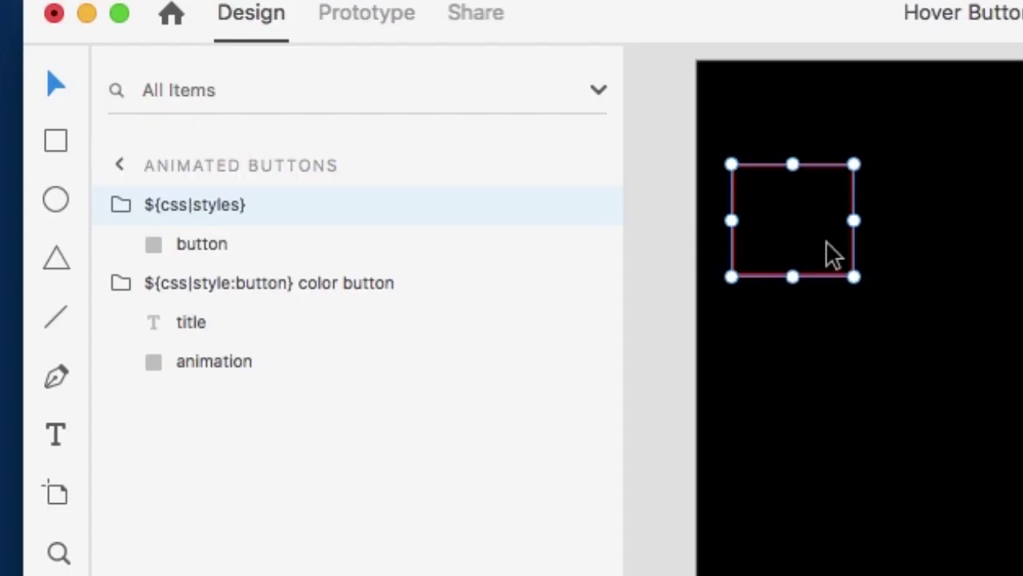
pyautogui.click(854, 324)
pyautogui.click(818, 229)
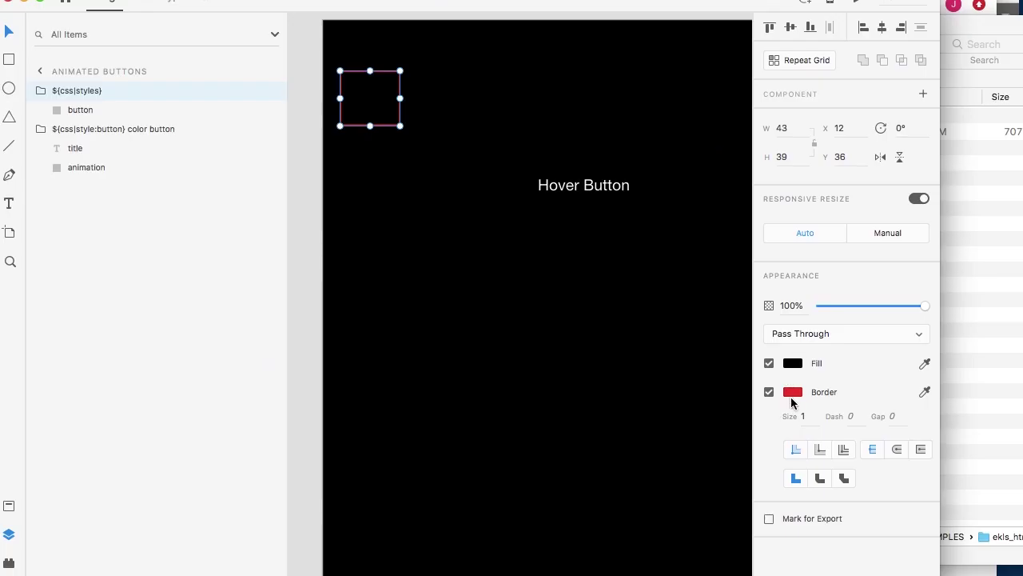
pyautogui.click(644, 331)
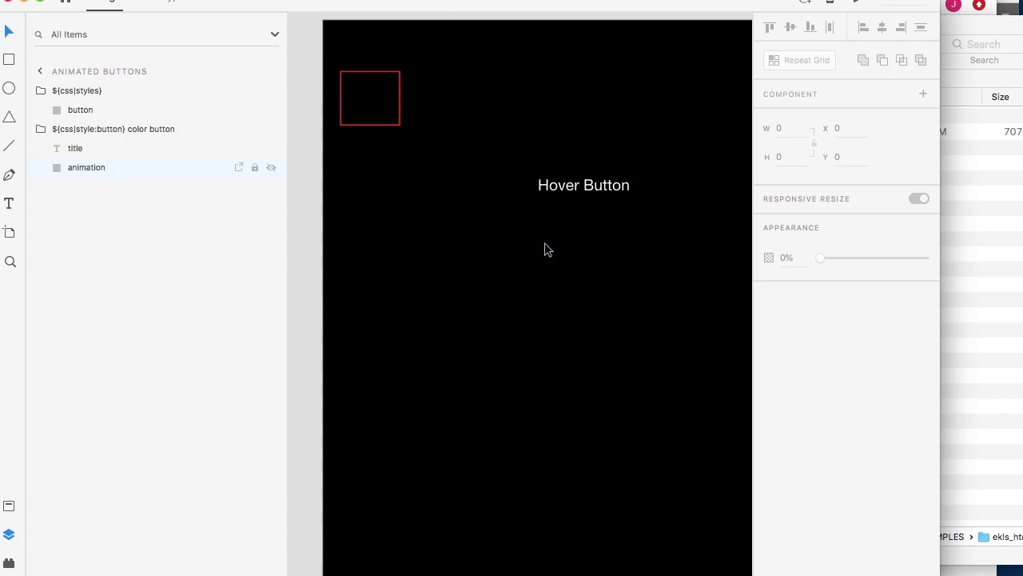
pyautogui.press('super+z')
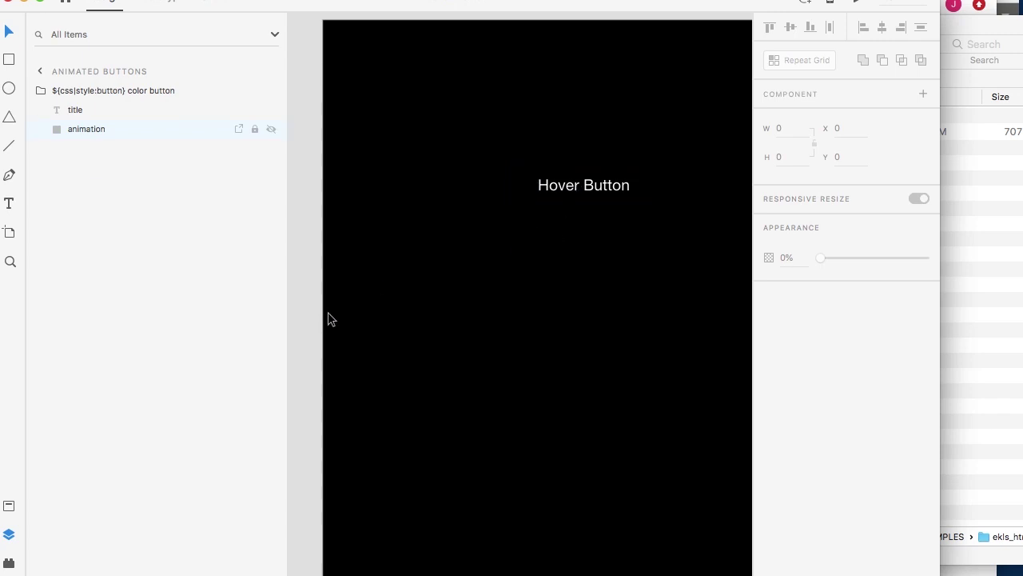
# Export the updated design as HTML5 into ekls_html and expand the second export folder.
pyautogui.click(9, 562)
pyautogui.click(194, 488)
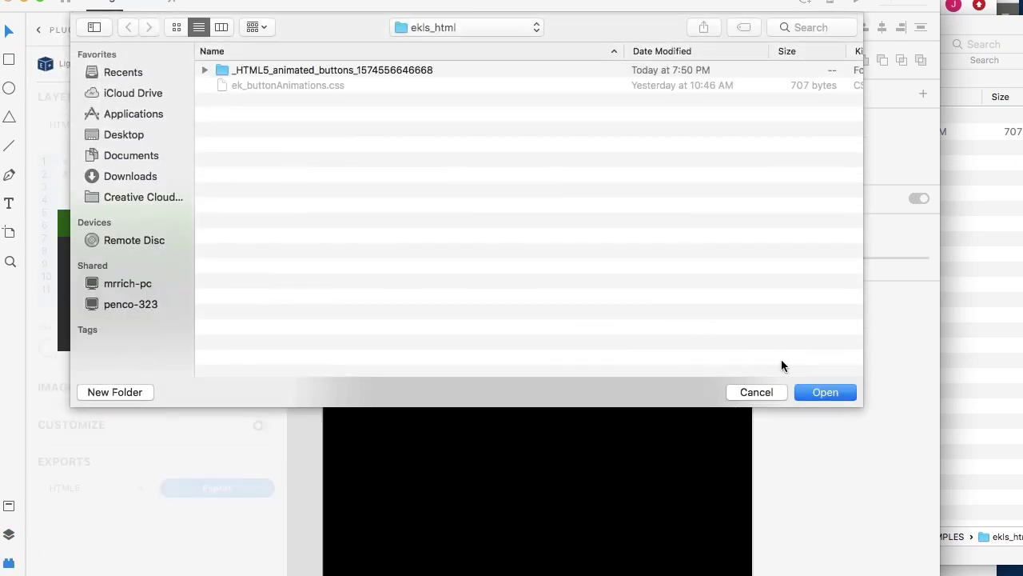
pyautogui.click(827, 392)
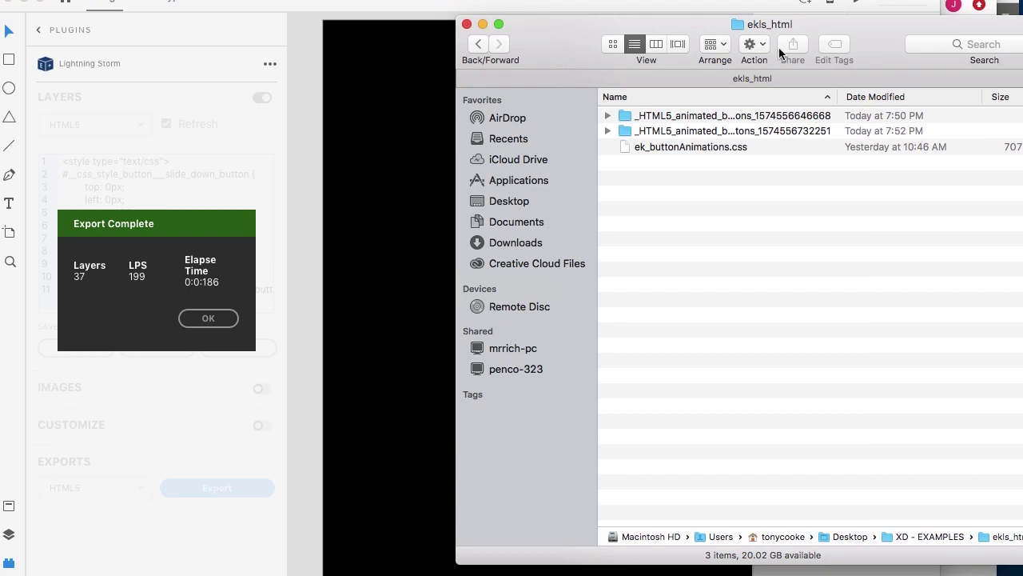
pyautogui.click(608, 130)
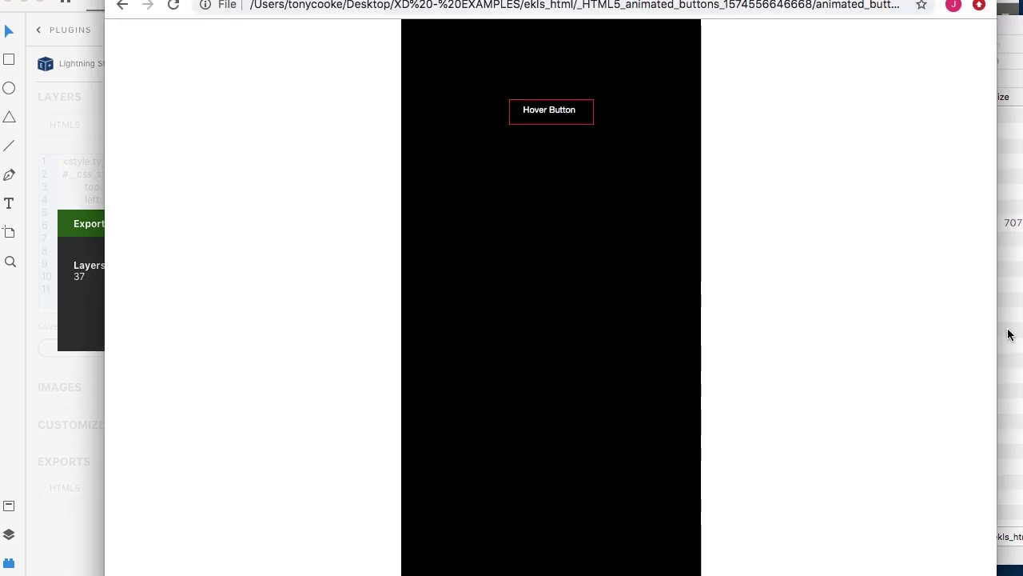
pyautogui.click(1009, 334)
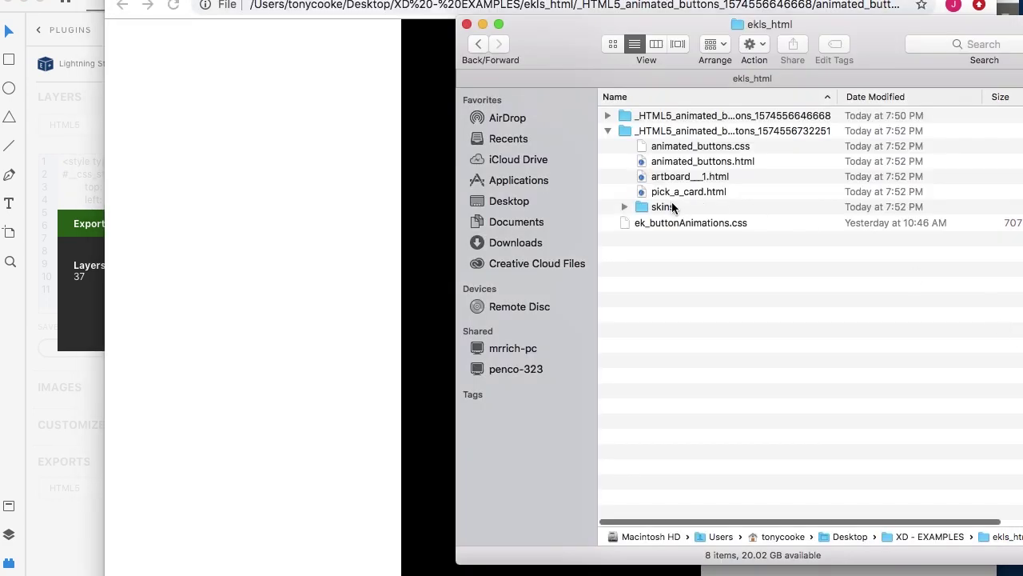
# Preview the second export's animated_buttons.html in Chrome, collapse its folder, and dismiss XD's Export Complete summary.
pyautogui.click(696, 164)
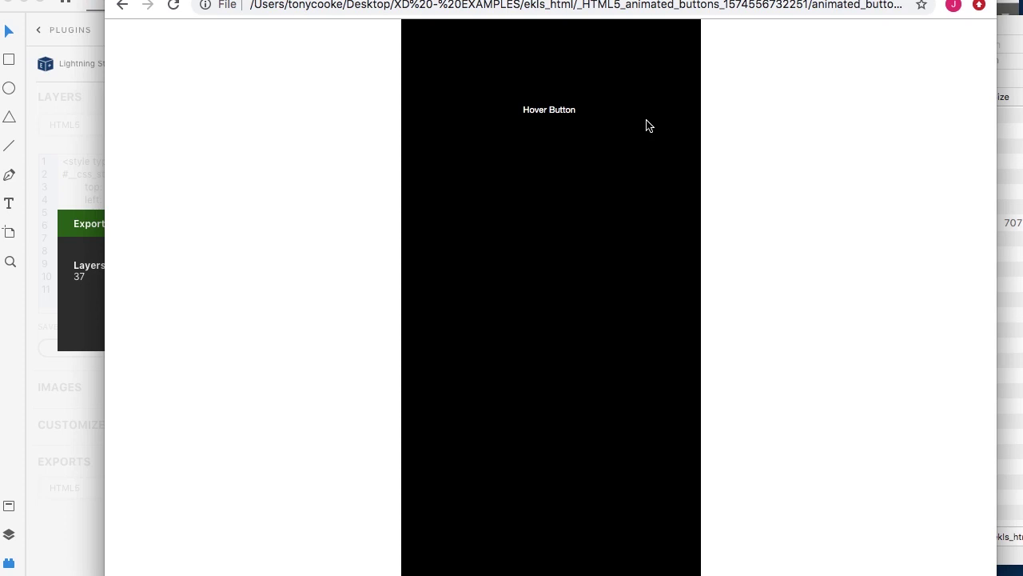
pyautogui.click(1009, 355)
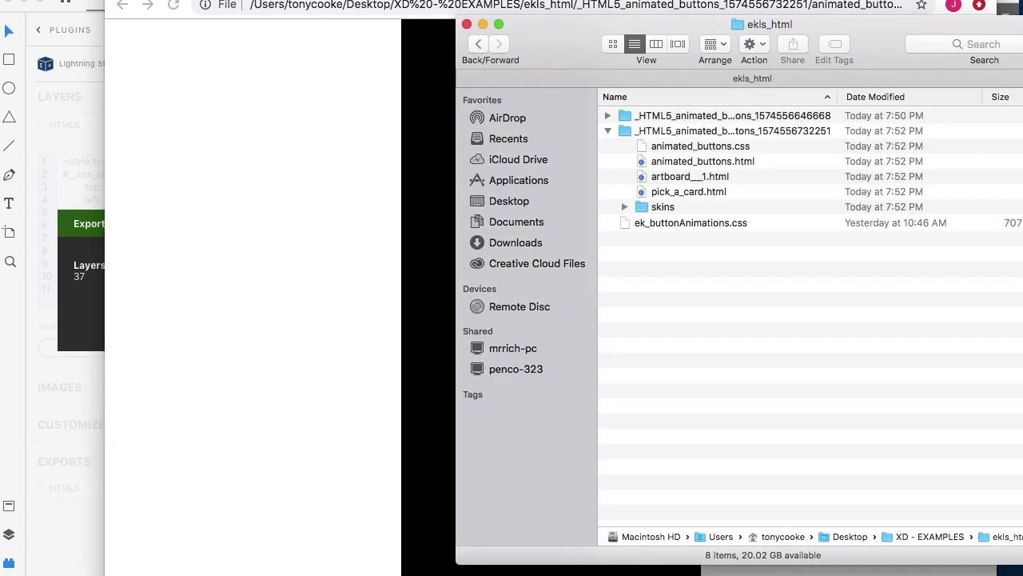
pyautogui.click(608, 130)
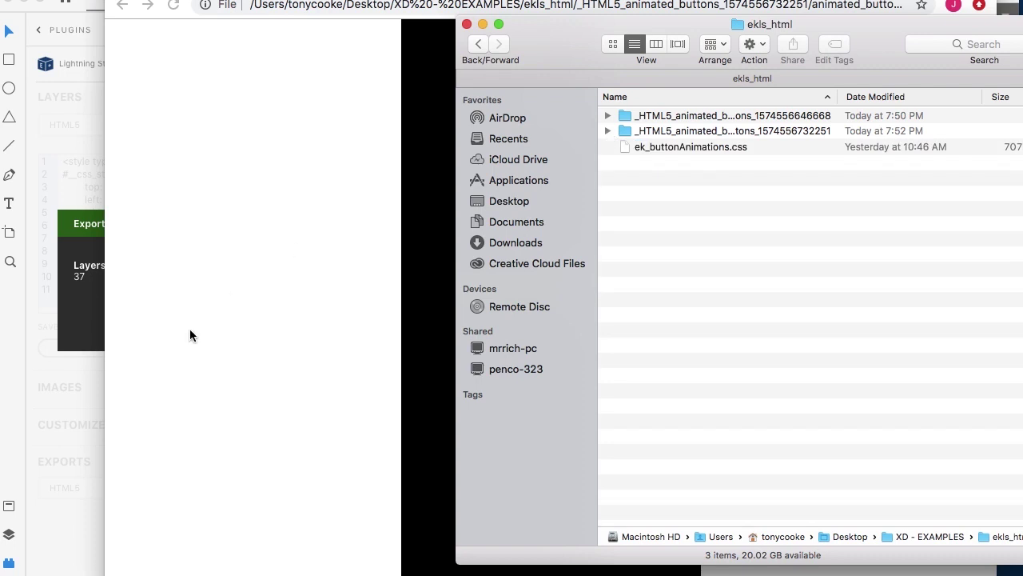
pyautogui.click(60, 396)
pyautogui.click(208, 317)
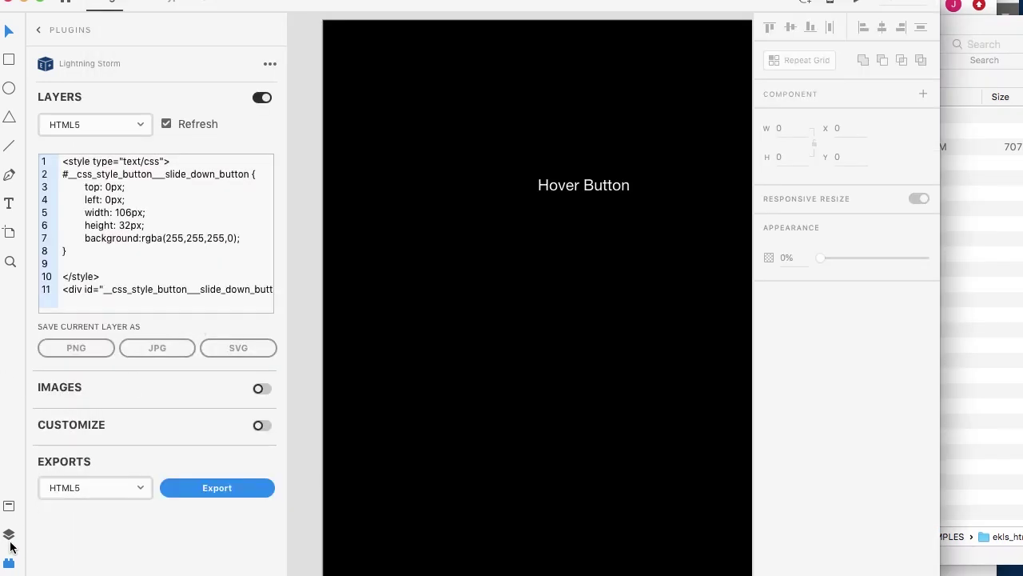
# Paste the ${css|styles} group holding the red-bordered button style into the artboard.
pyautogui.click(9, 535)
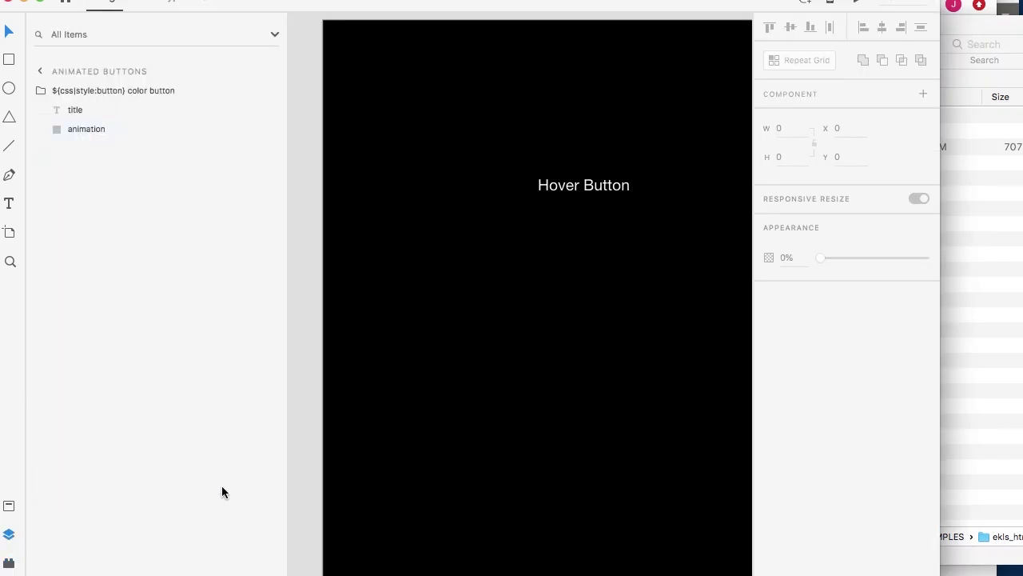
pyautogui.press('super+v')
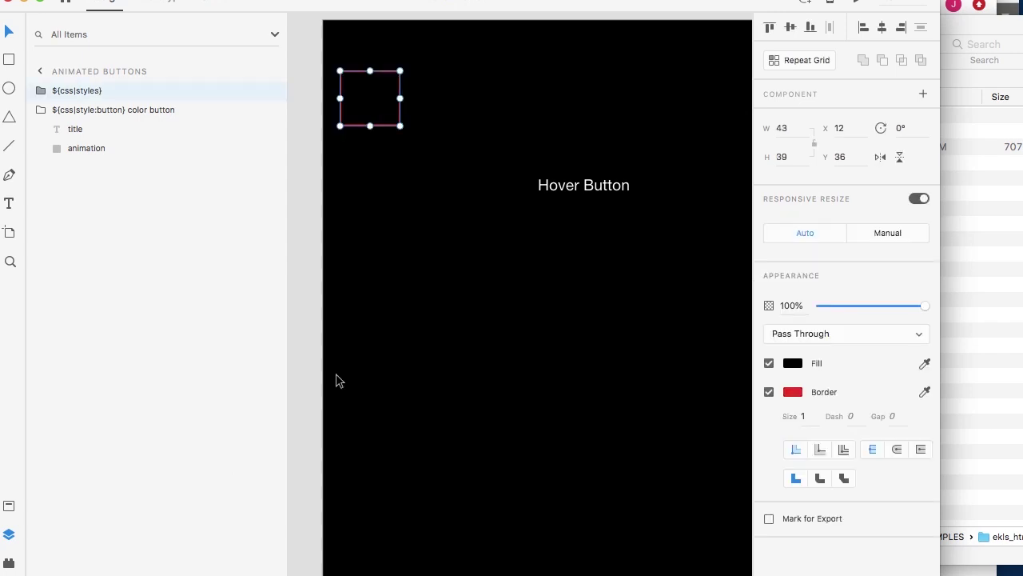
pyautogui.click(40, 93)
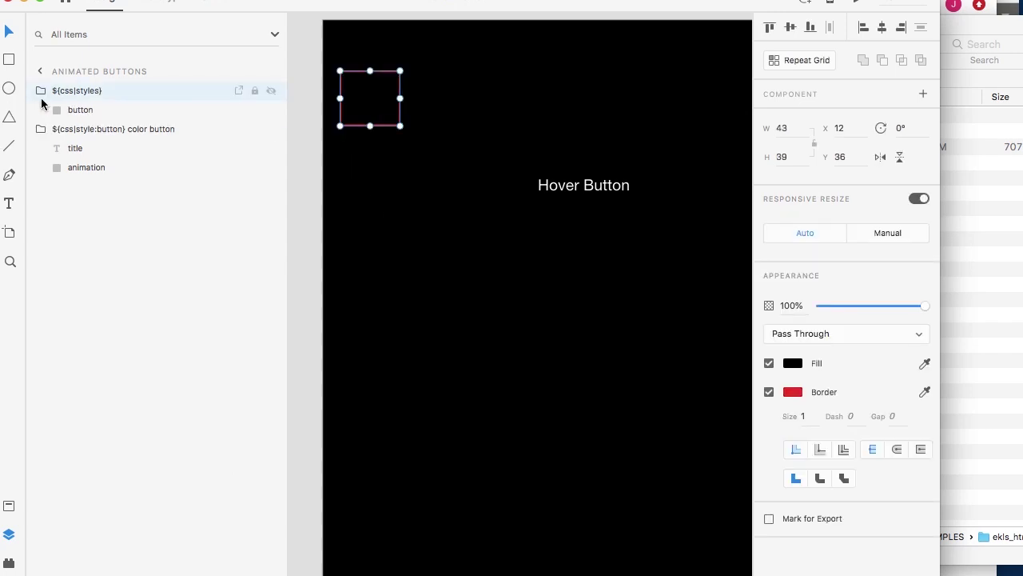
pyautogui.click(391, 223)
# Select the color button group and export it again as HTML5 into ekls_html.
pyautogui.click(585, 185)
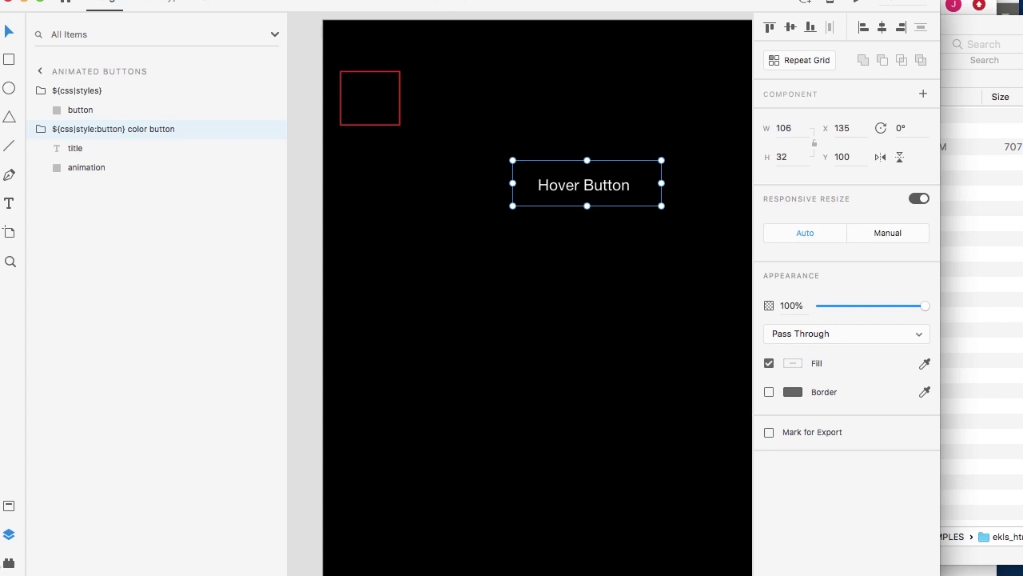
pyautogui.click(9, 561)
pyautogui.click(205, 491)
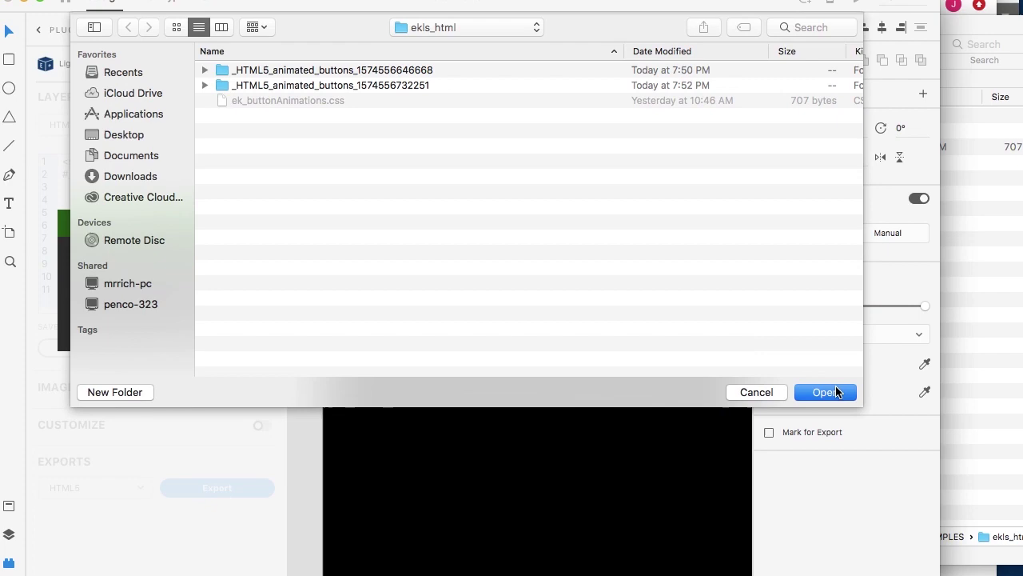
pyautogui.click(837, 392)
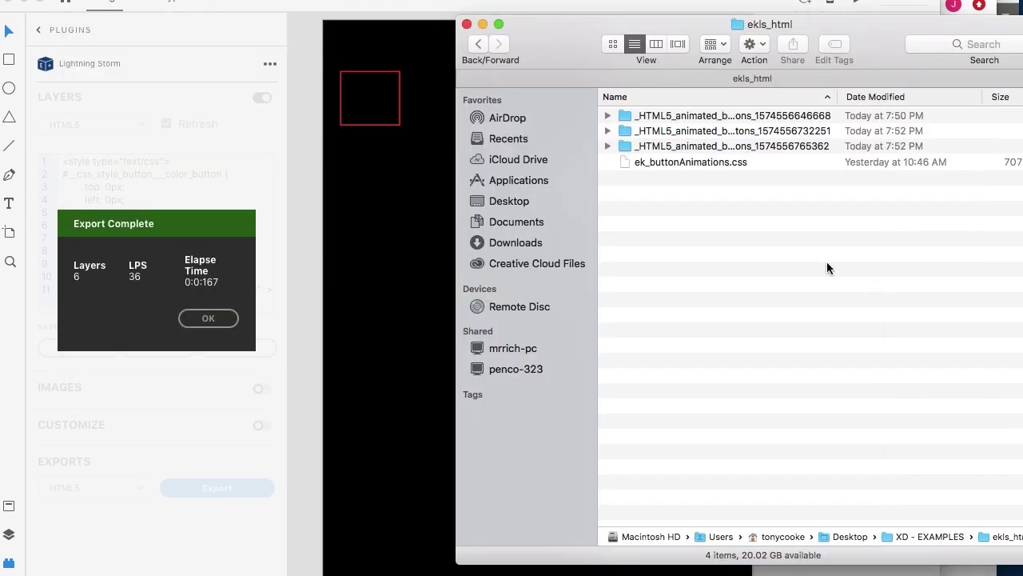
pyautogui.press('super+Tab')
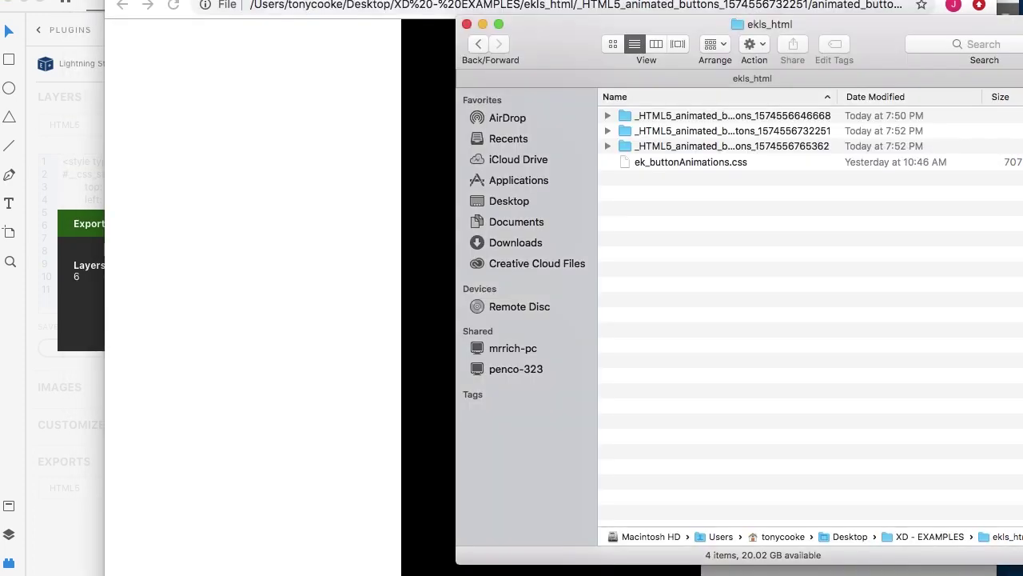
# Open the third export's animated_buttons.html in Chrome to check the red-bordered Hover Button, then dismiss XD's export summary.
pyautogui.click(609, 145)
pyautogui.doubleClick(665, 176)
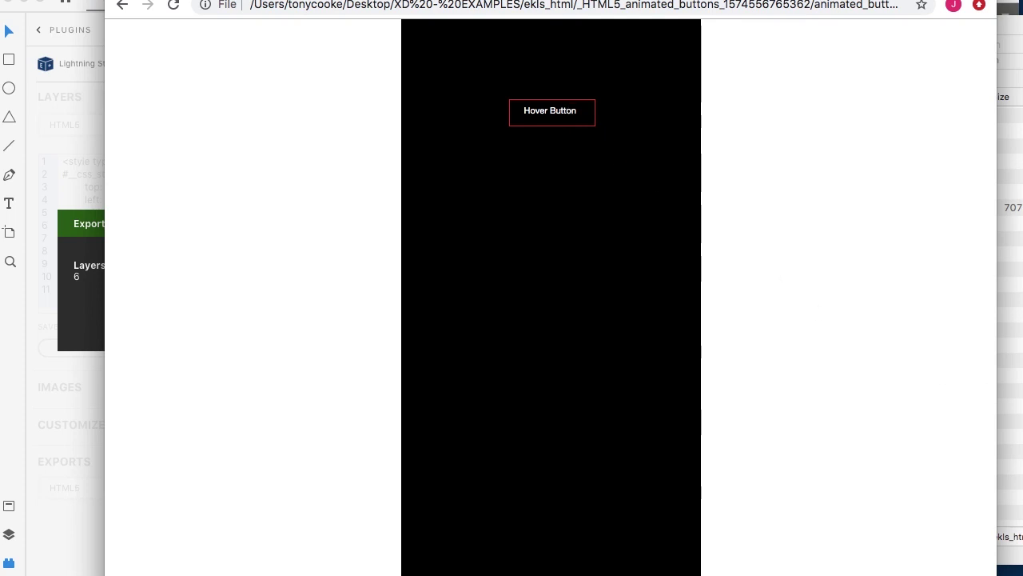
pyautogui.press('super+Tab')
pyautogui.click(607, 146)
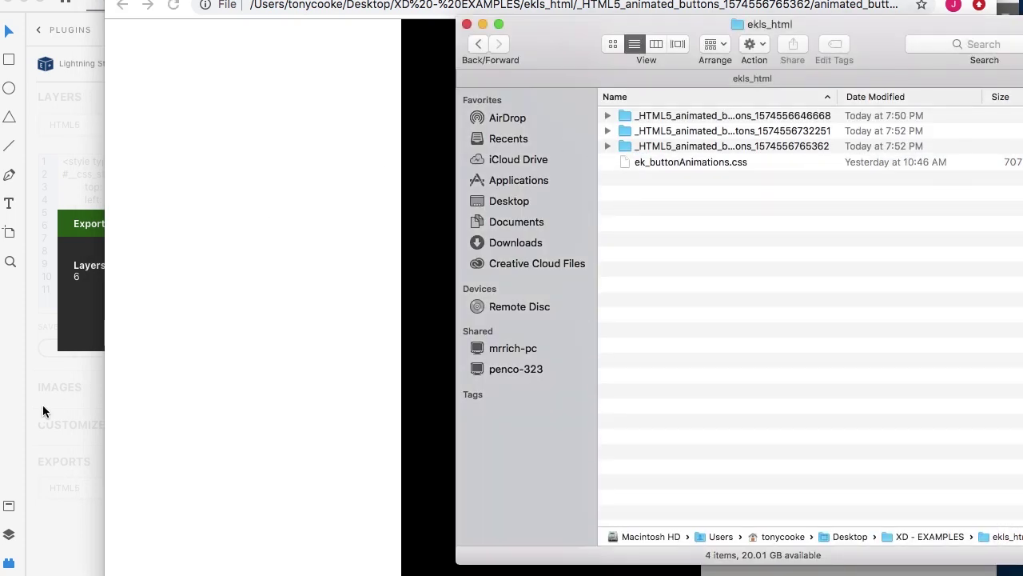
pyautogui.click(44, 411)
pyautogui.click(227, 322)
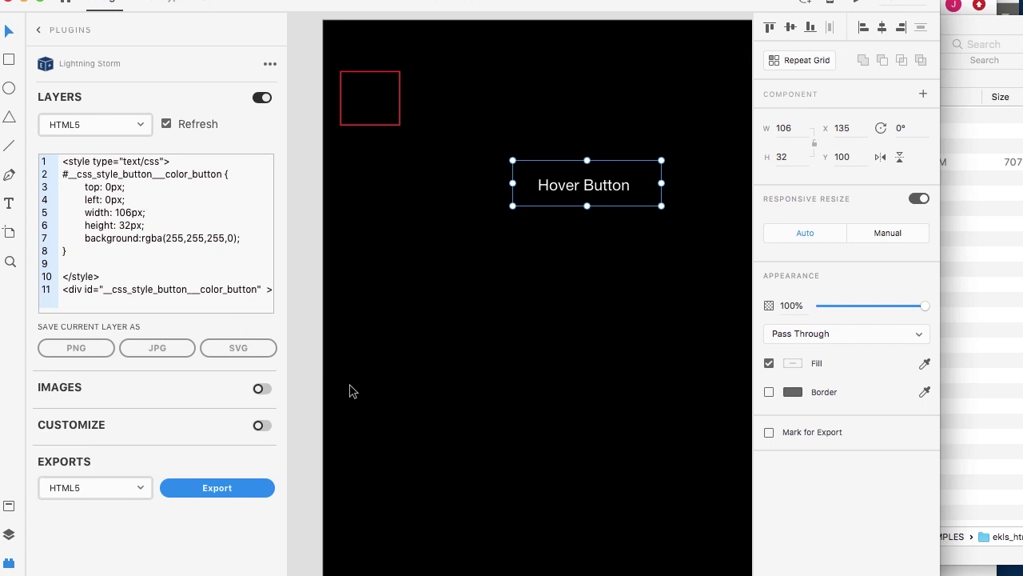
# Link the button's title text to the red title style and re-export HTML5 to ekls_html.
pyautogui.click(8, 534)
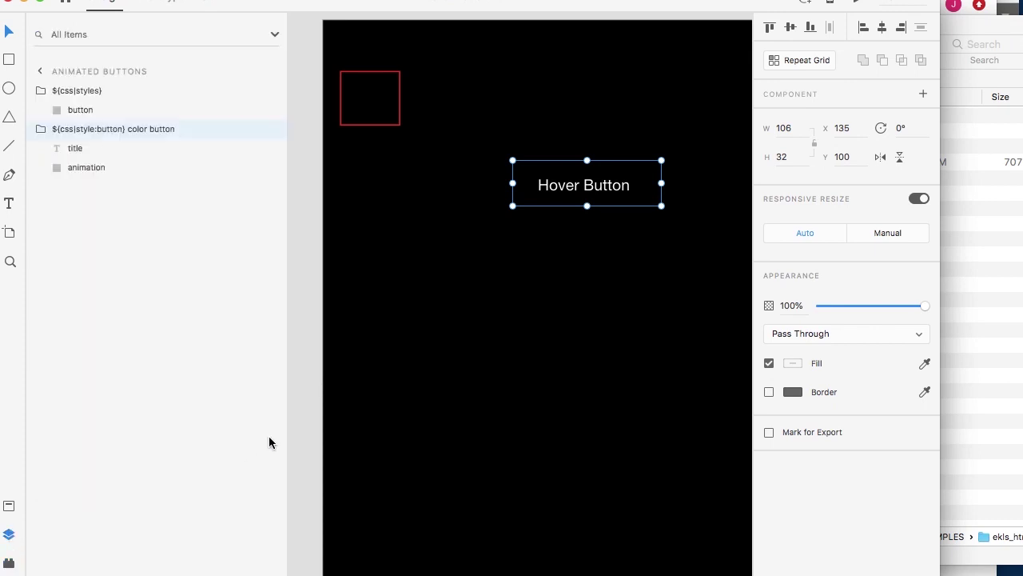
pyautogui.press('Return')
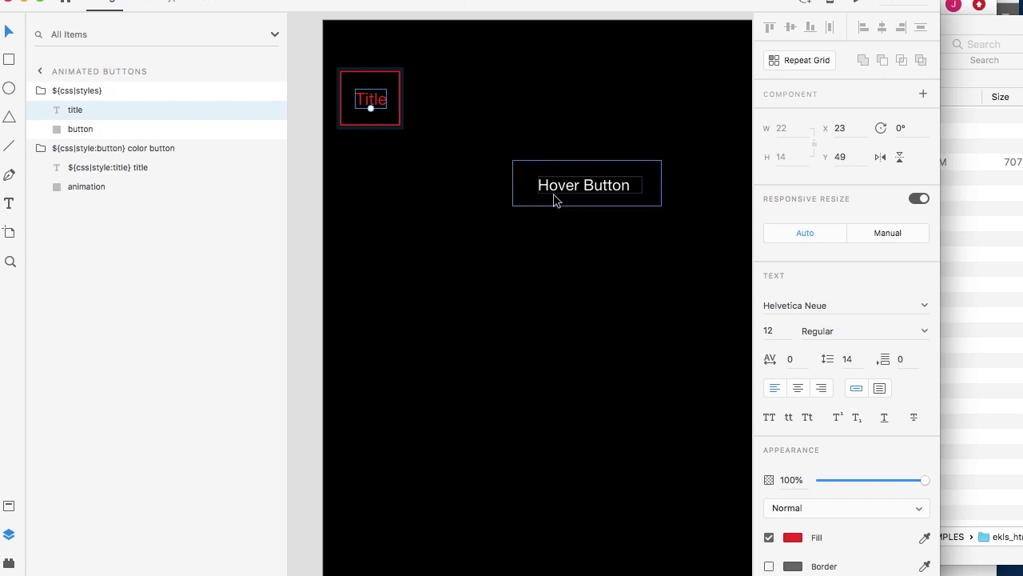
pyautogui.click(9, 562)
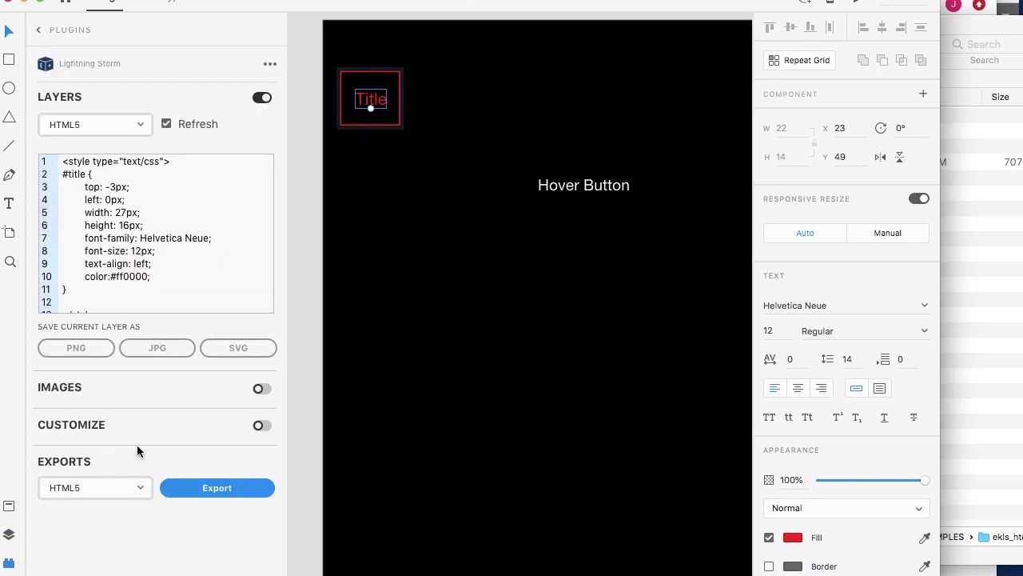
pyautogui.click(257, 484)
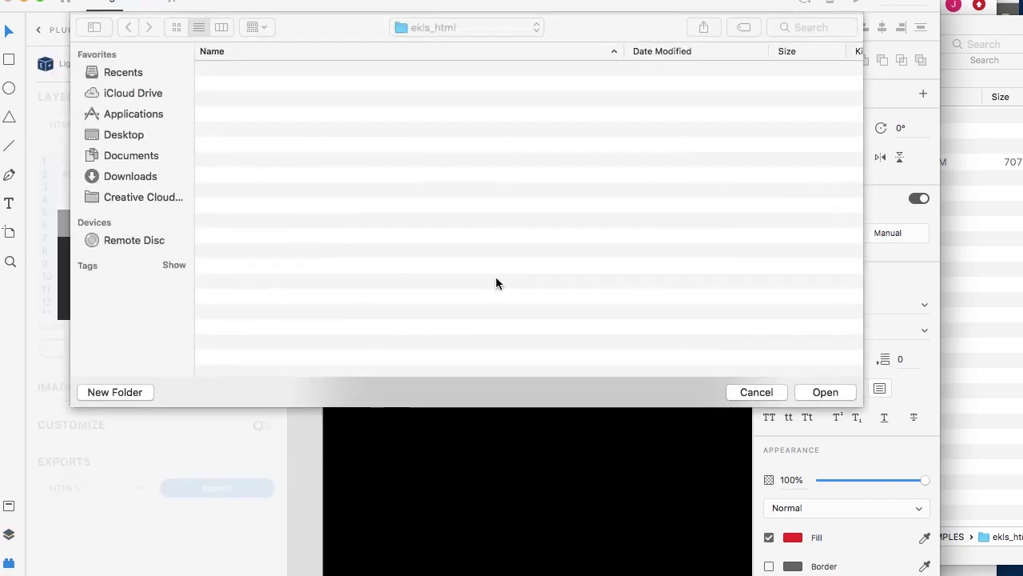
pyautogui.click(836, 392)
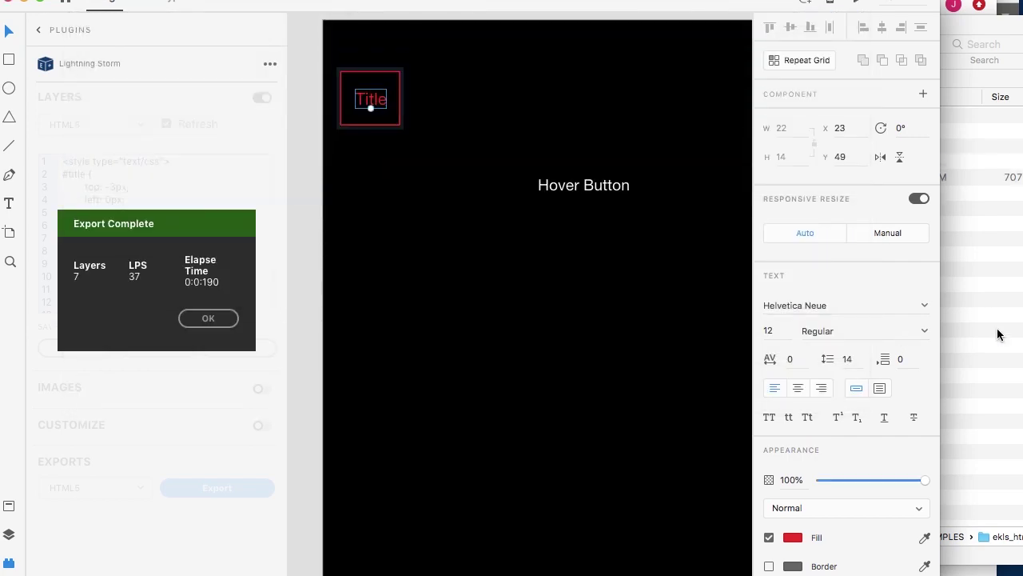
pyautogui.click(998, 334)
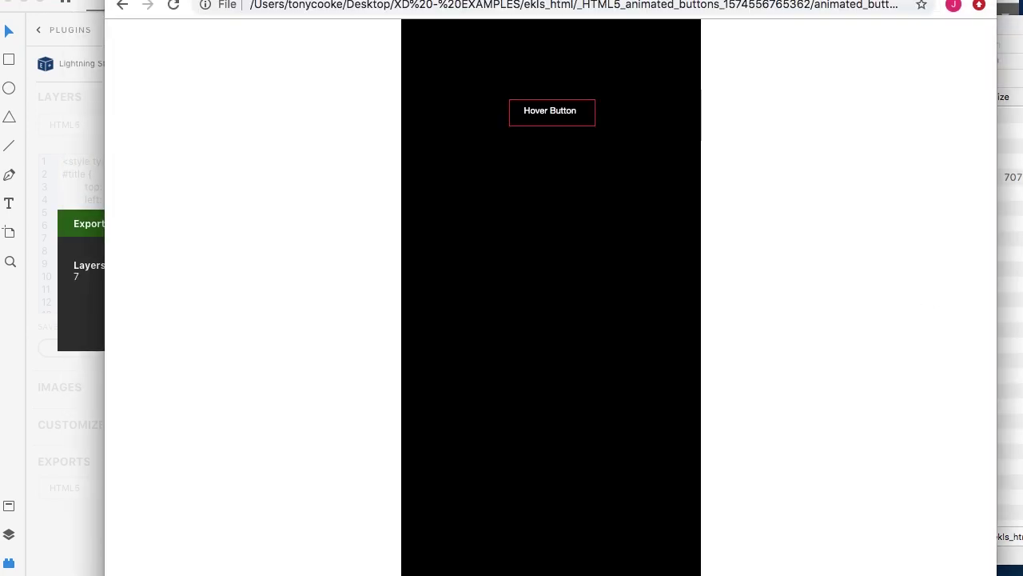
# Load the fourth export's animated_buttons.html in Chrome to see red Hover Button text, then dismiss XD's summary.
pyautogui.press('super+Tab')
pyautogui.click(608, 161)
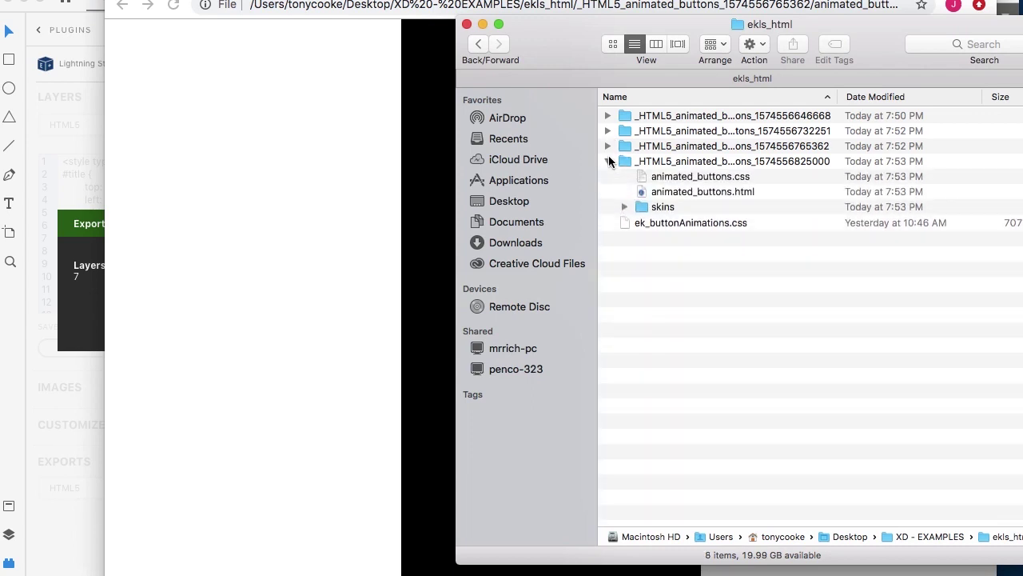
pyautogui.moveTo(664, 192); pyautogui.dragTo(426, 247)
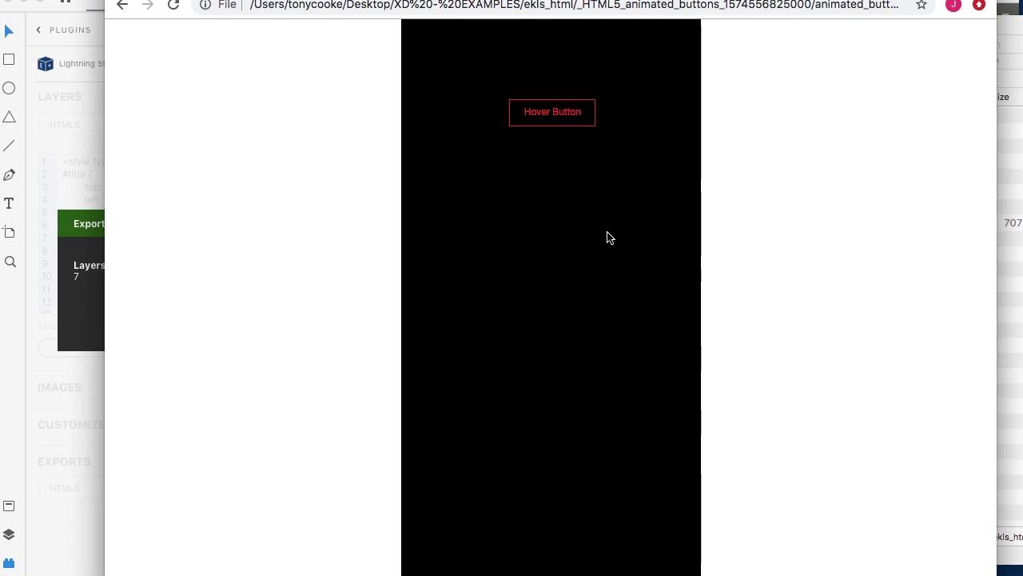
pyautogui.click(72, 285)
pyautogui.click(211, 323)
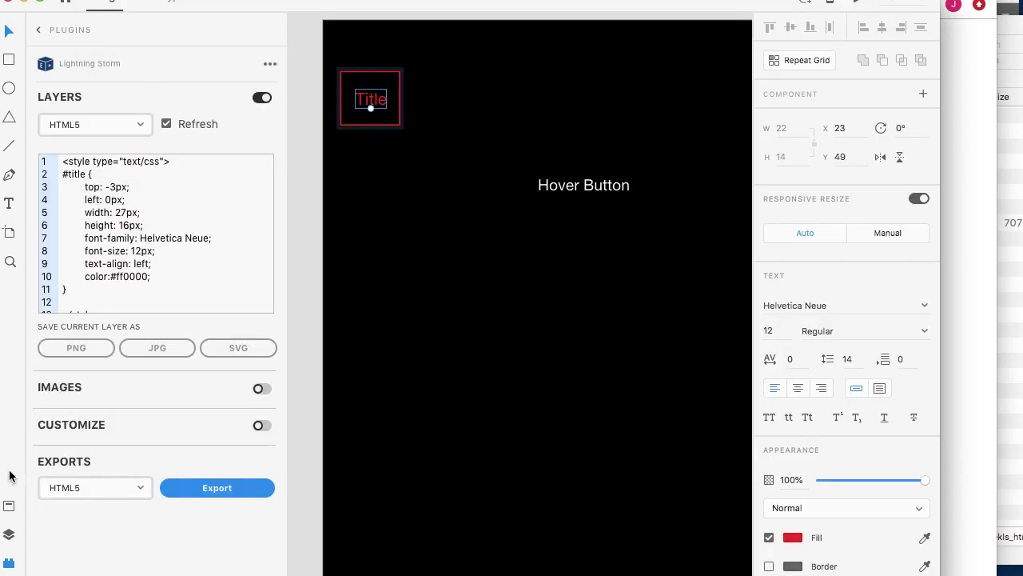
# Paste a button:hover group with a white title text into the styles group and select that title.
pyautogui.click(9, 534)
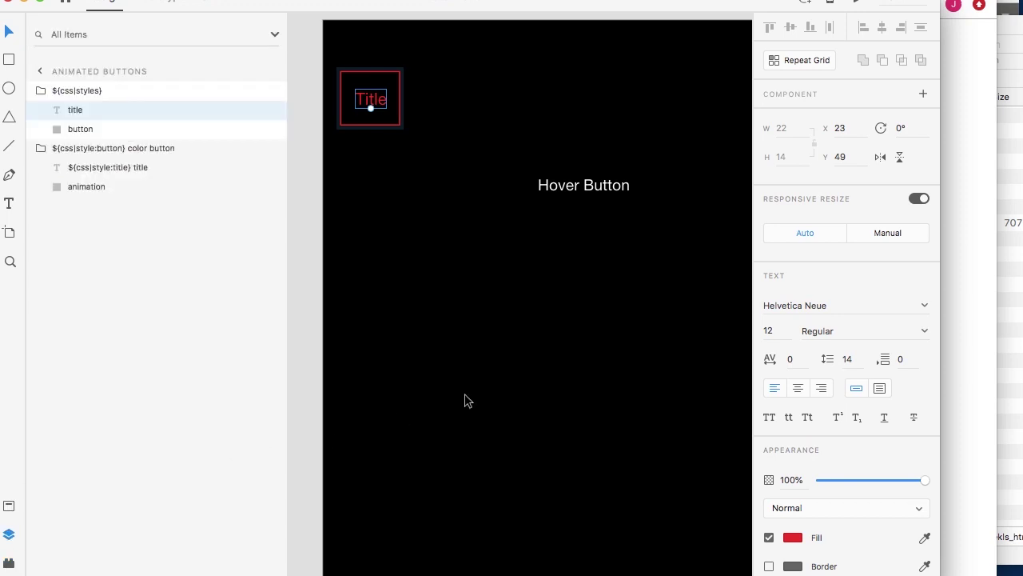
pyautogui.press('super+v')
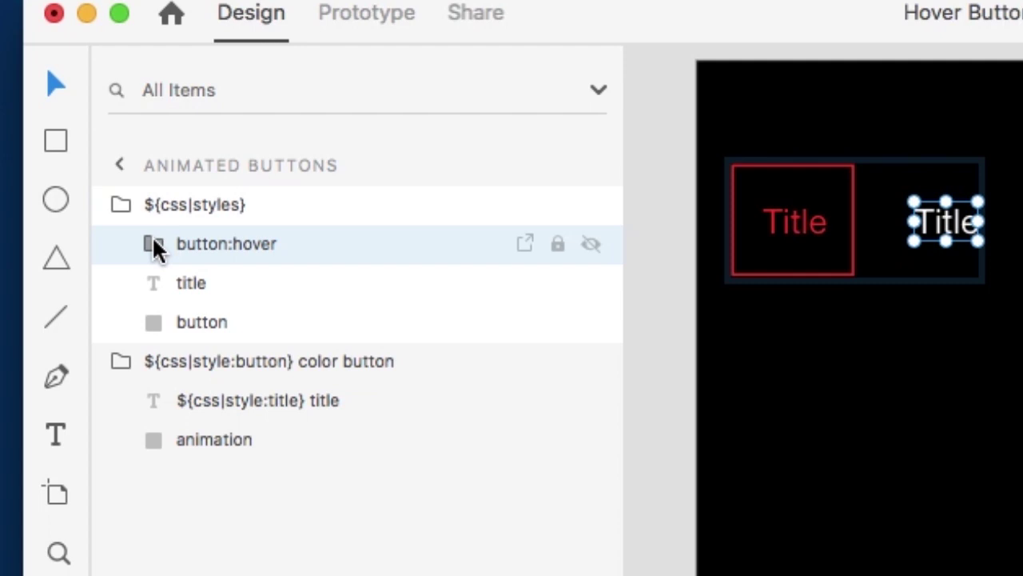
pyautogui.click(153, 238)
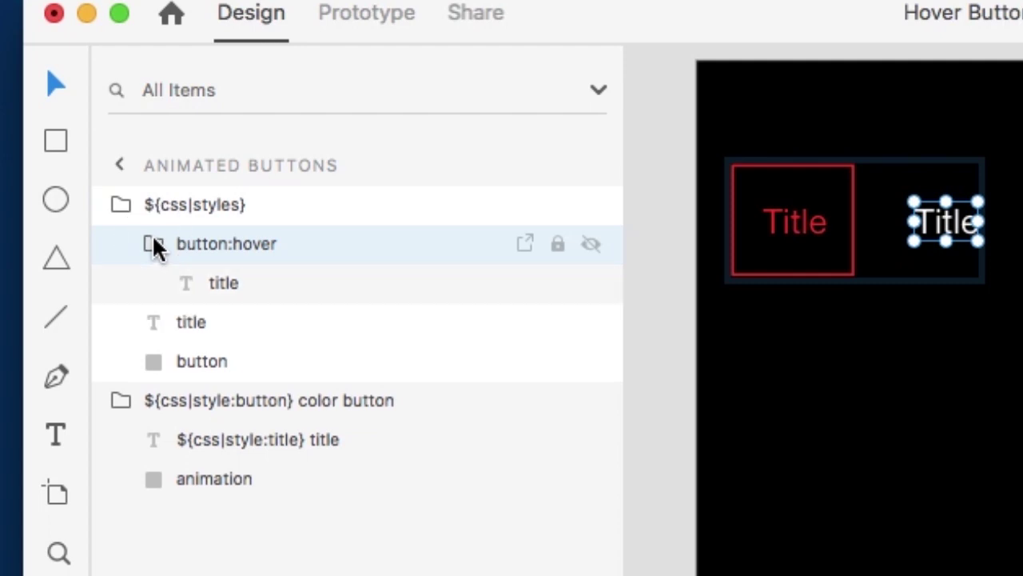
pyautogui.click(323, 297)
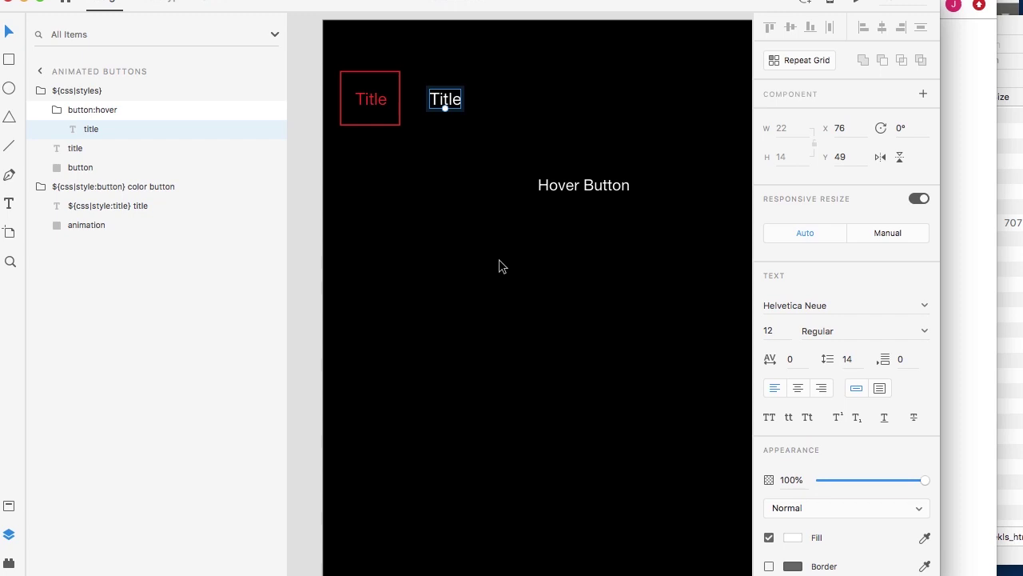
pyautogui.press('super+alt+p')
# Re-export HTML5 to ekls_html and preview the fifth export's animated_buttons.html in Chrome, then return to XD.
pyautogui.click(226, 489)
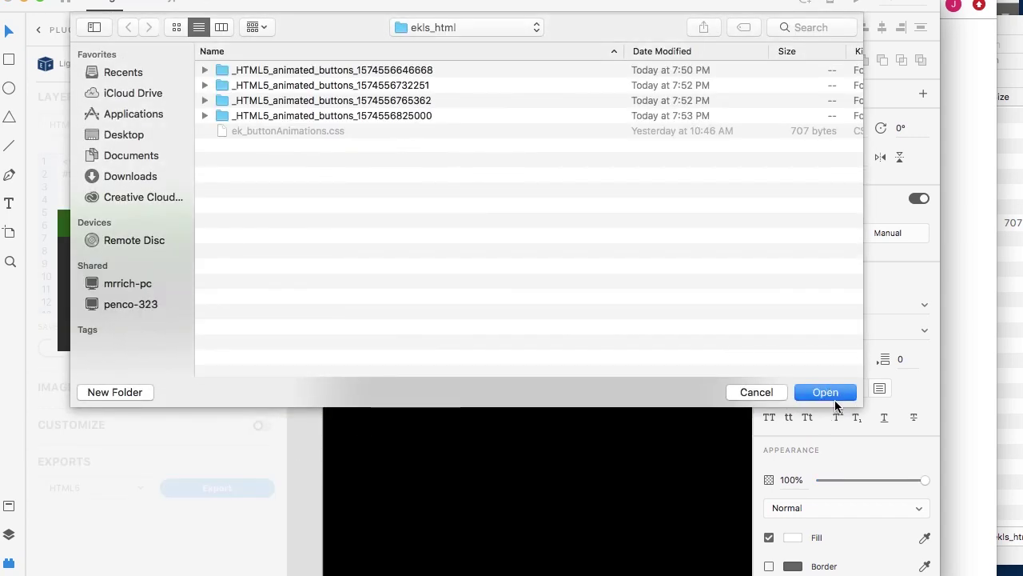
pyautogui.click(836, 393)
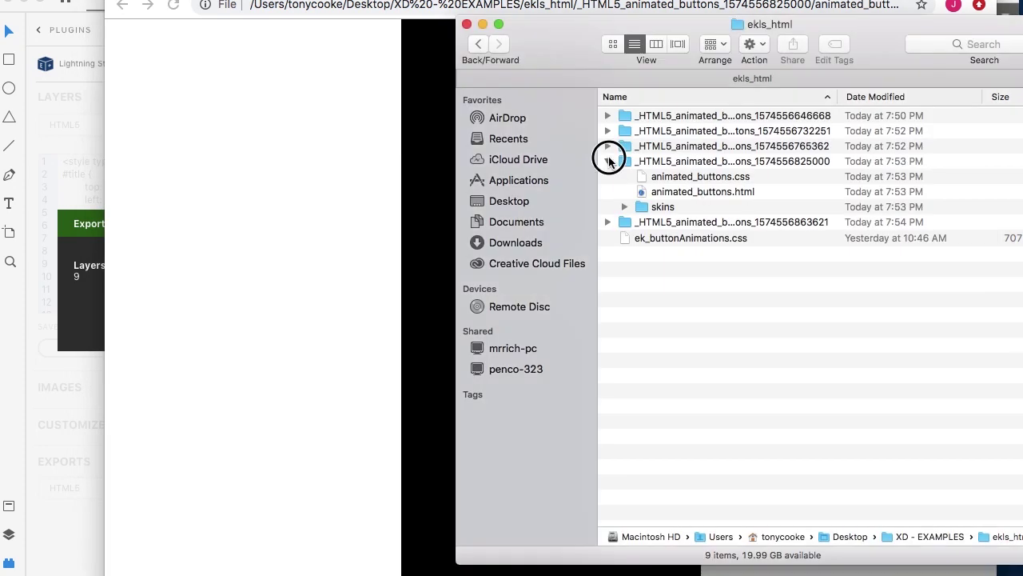
pyautogui.click(610, 162)
pyautogui.click(608, 177)
pyautogui.moveTo(665, 207); pyautogui.dragTo(428, 233)
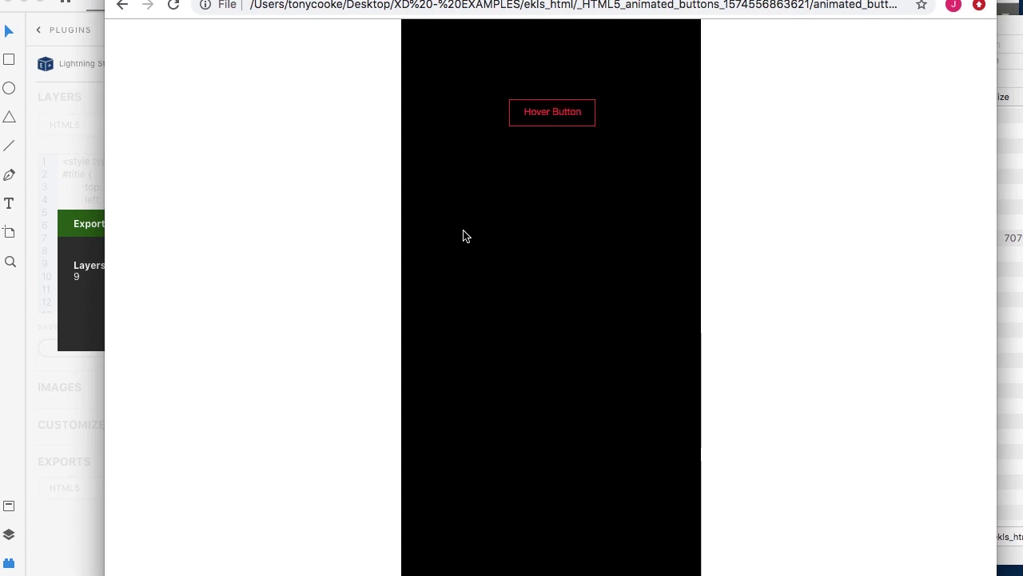
pyautogui.click(64, 306)
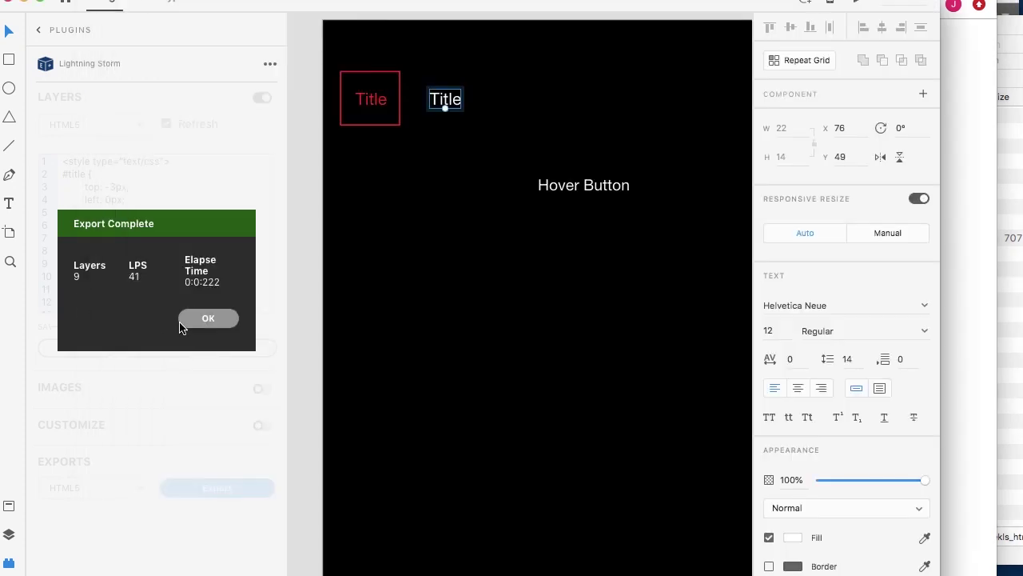
# Dismiss the export summary and select the Hover Button's background rectangle layer in the Layers panel.
pyautogui.click(204, 319)
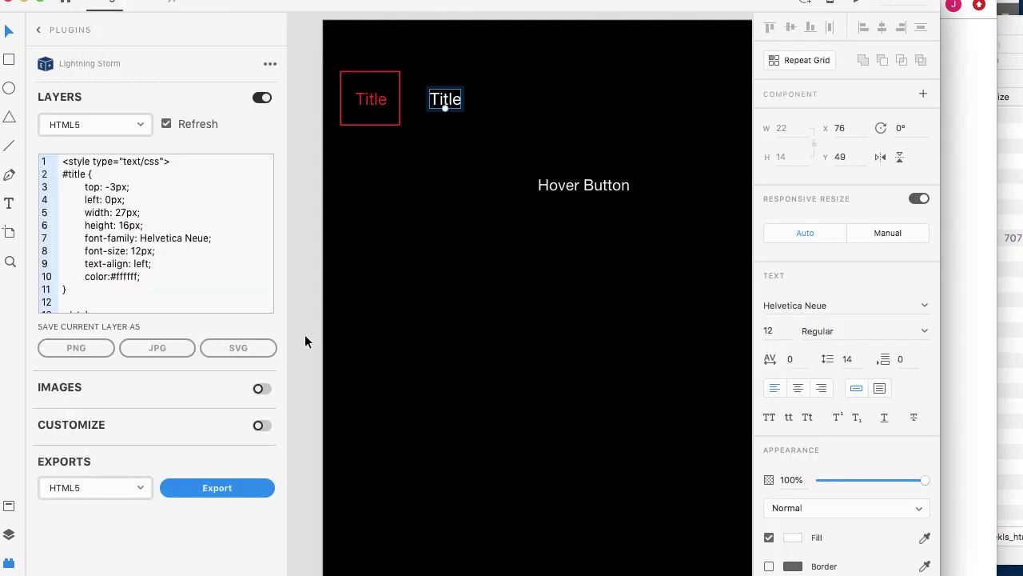
pyautogui.click(9, 534)
pyautogui.hotkey('ctrl', 'z')
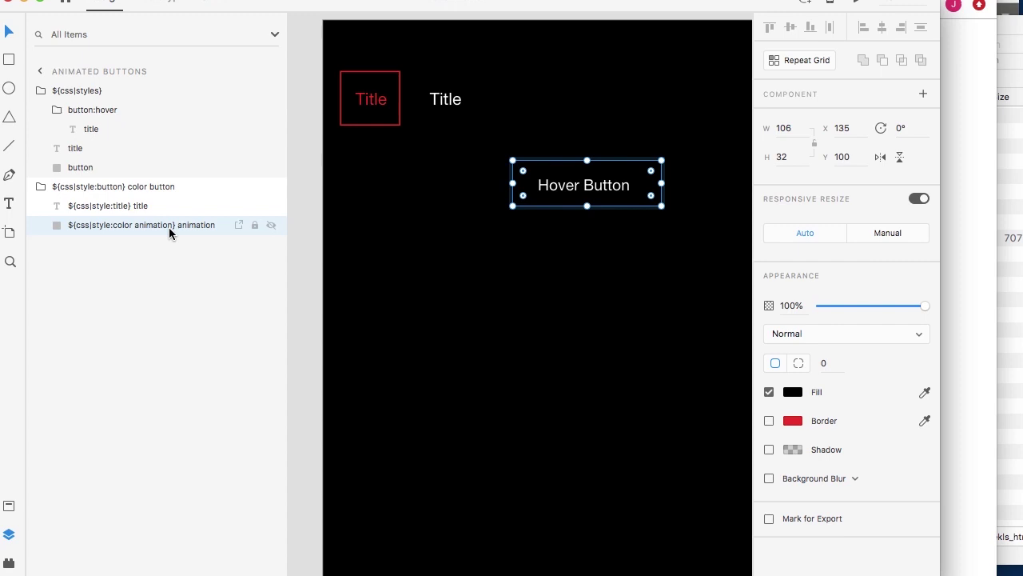
# Paste a red-filled 43×39 animation rectangle into the styles group over the second Title sample.
pyautogui.press('super+v')
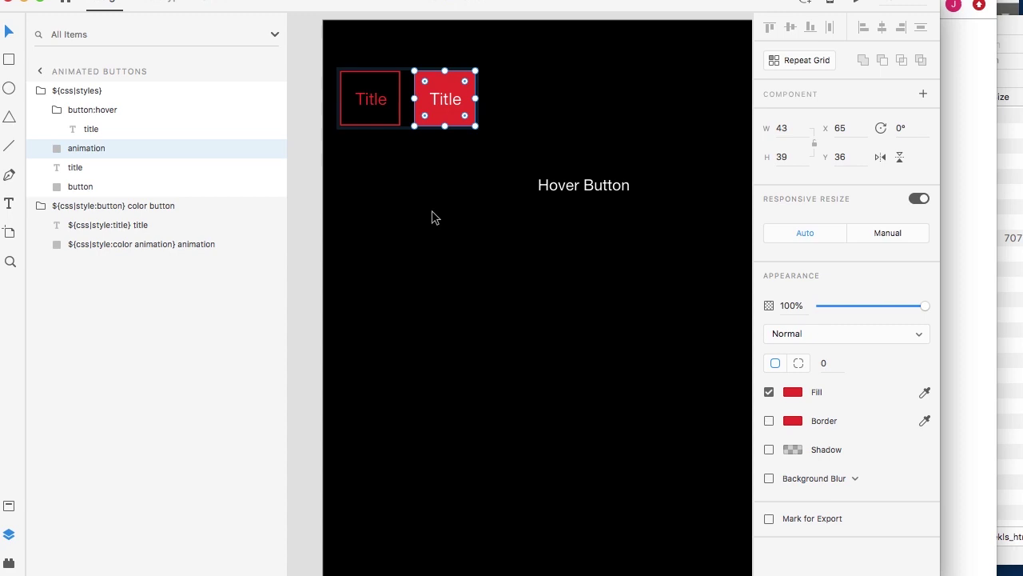
pyautogui.scroll(3, 453, 141)
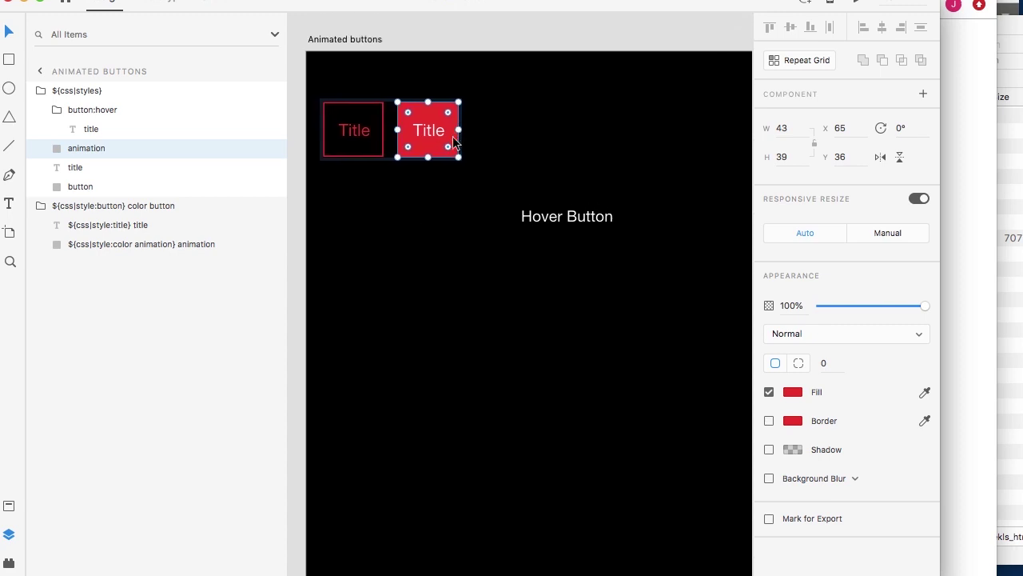
pyautogui.scroll(-1, 452, 141)
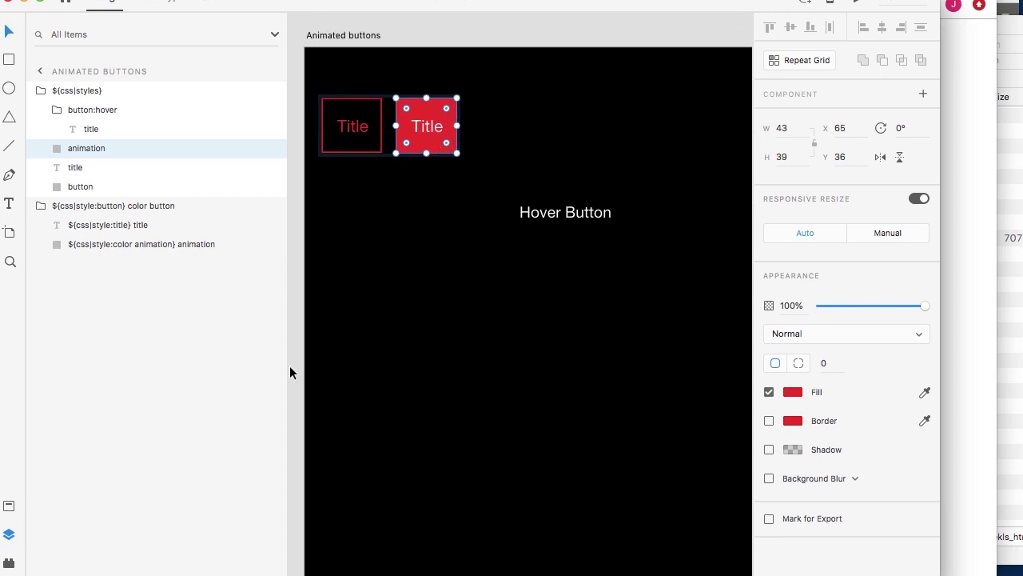
# Export the design as HTML5 to the ekls_html folder with Lightning Storm.
pyautogui.click(9, 562)
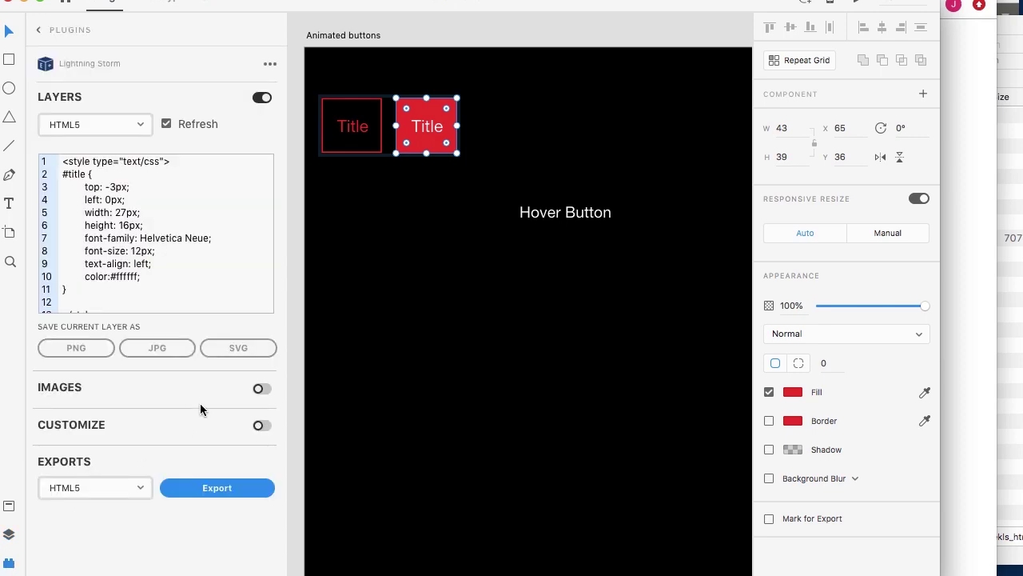
pyautogui.click(244, 485)
pyautogui.click(836, 393)
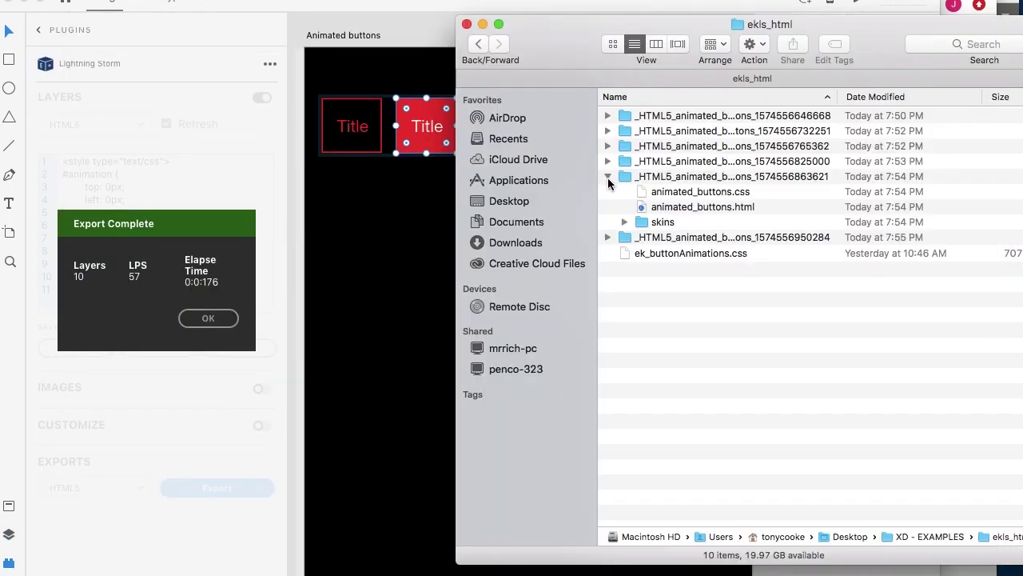
# Preview the sixth export's animated_buttons.html in Chrome, showing the solid red button, then dismiss XD's export message.
pyautogui.click(608, 176)
pyautogui.click(1005, 339)
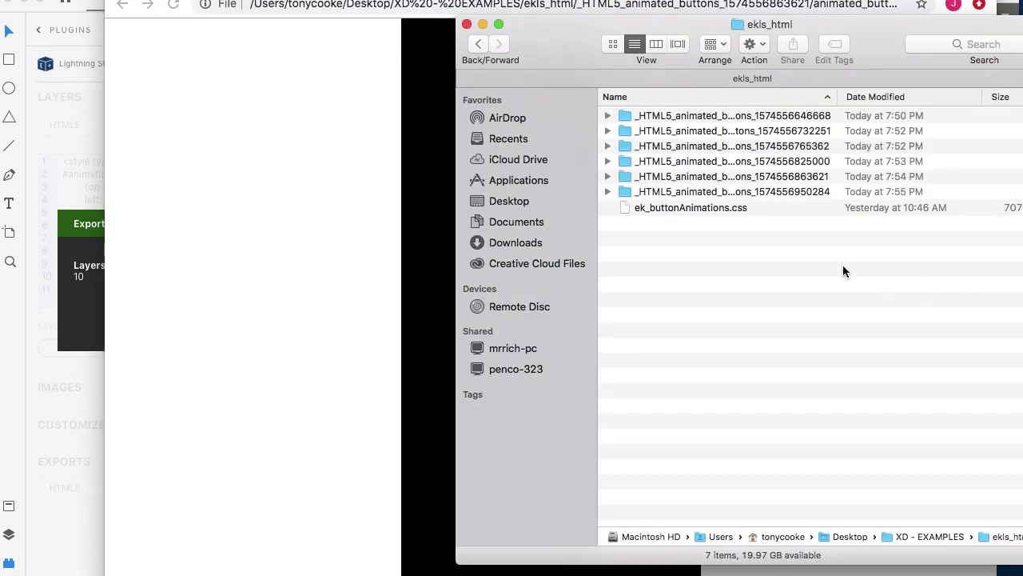
pyautogui.click(608, 191)
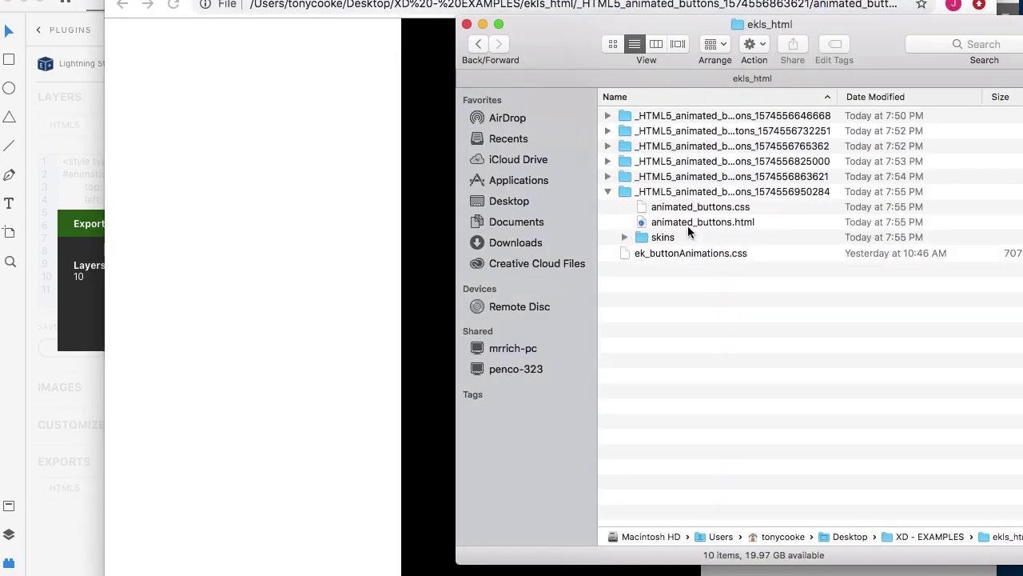
pyautogui.moveTo(676, 222); pyautogui.dragTo(375, 242)
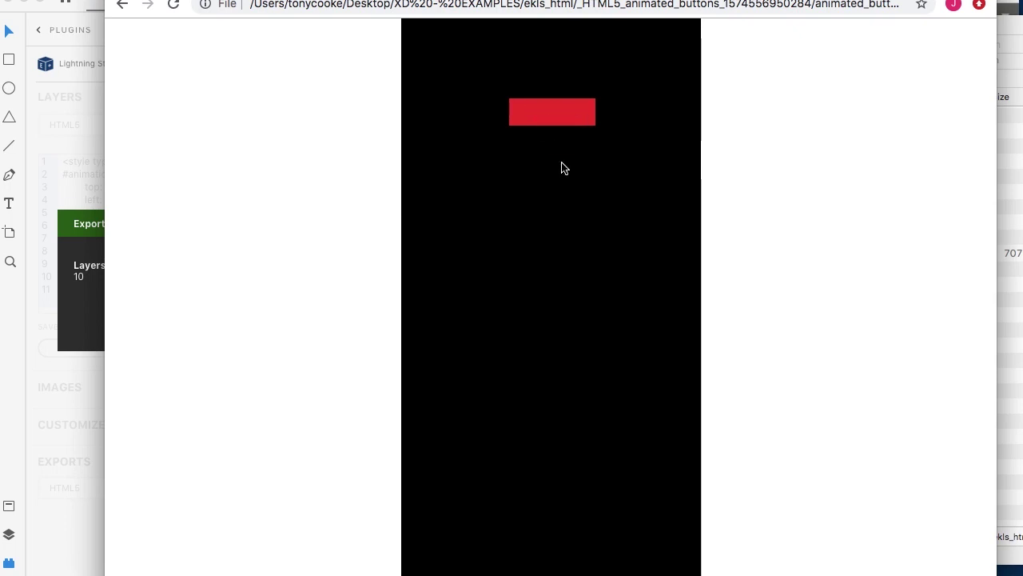
pyautogui.click(30, 334)
pyautogui.click(207, 319)
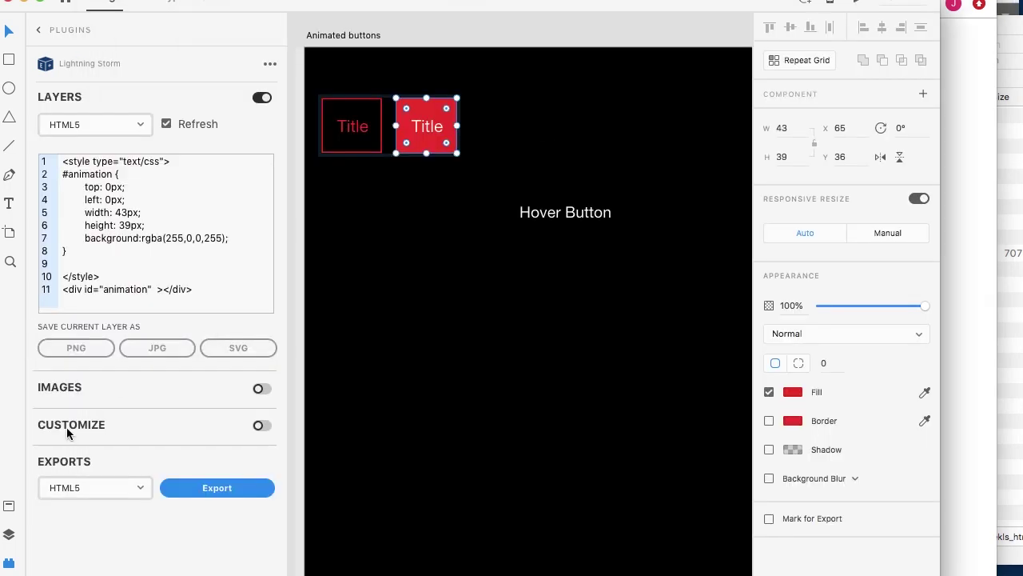
# Paste <link rel="stylesheet" href="../ek_buttonAnimations.css" /> as a ${code} text layer at the artboard top.
pyautogui.click(8, 534)
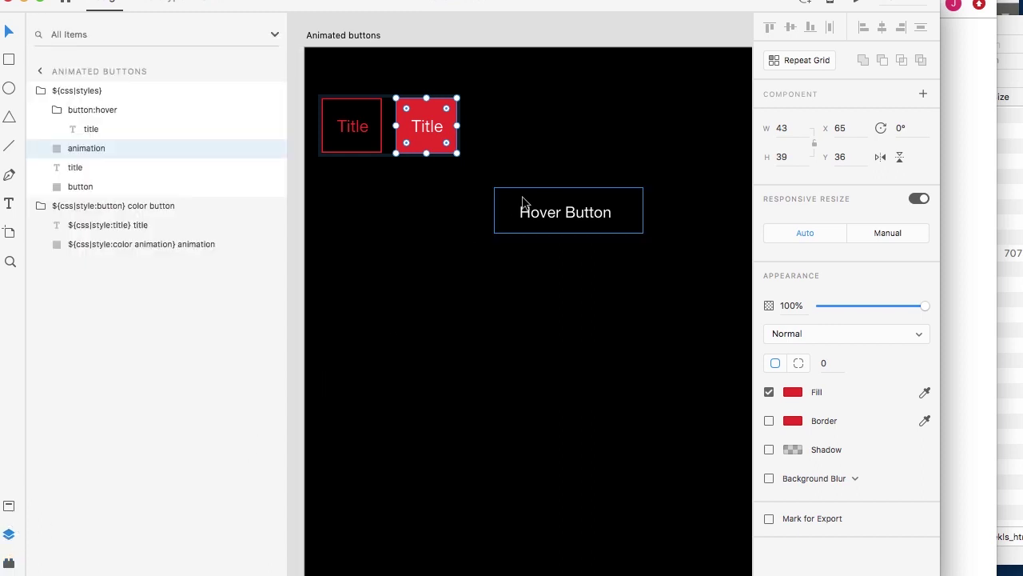
pyautogui.press('super+v')
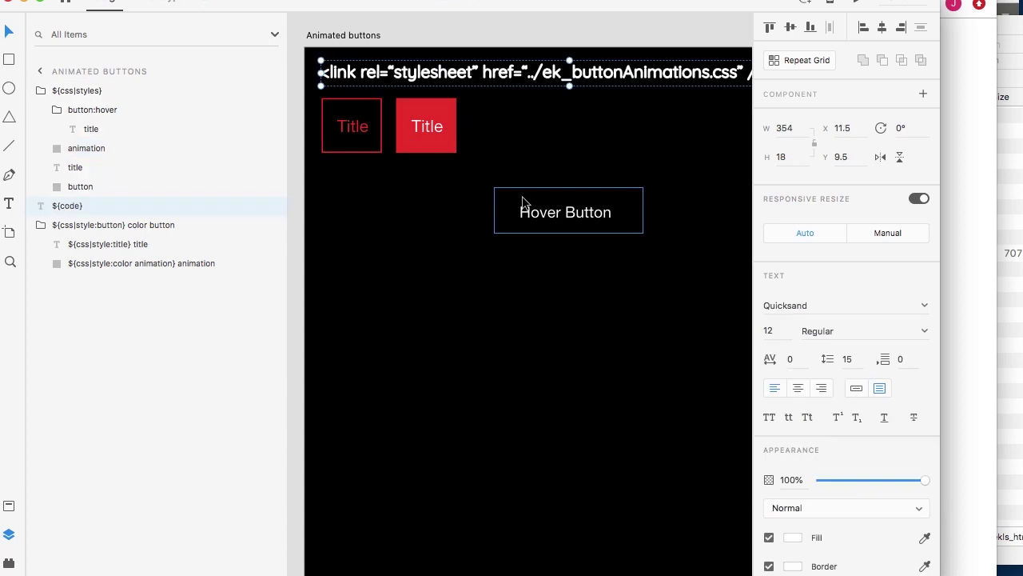
pyautogui.scroll(-2, 566, 138)
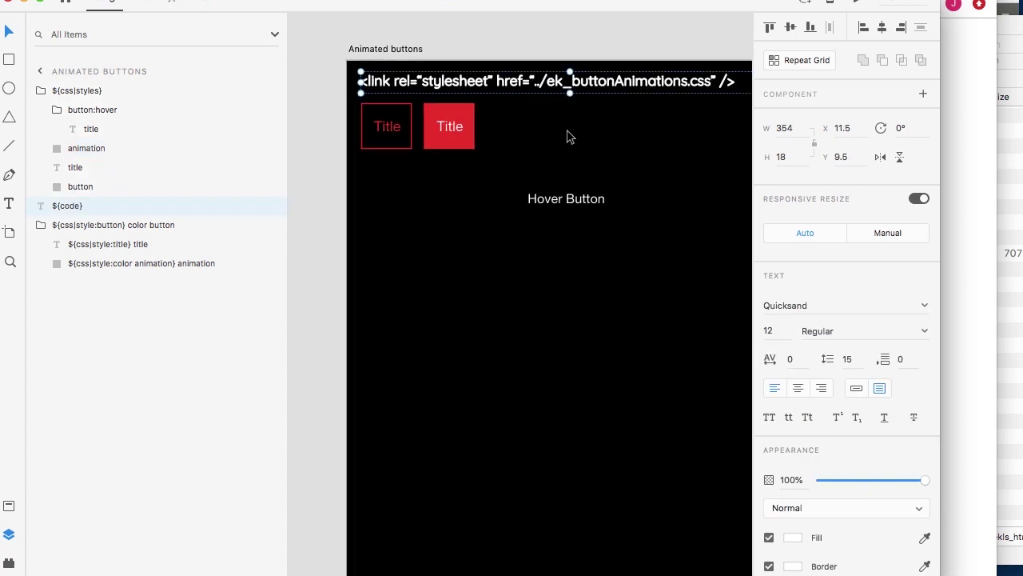
pyautogui.hscroll(2, 567, 138)
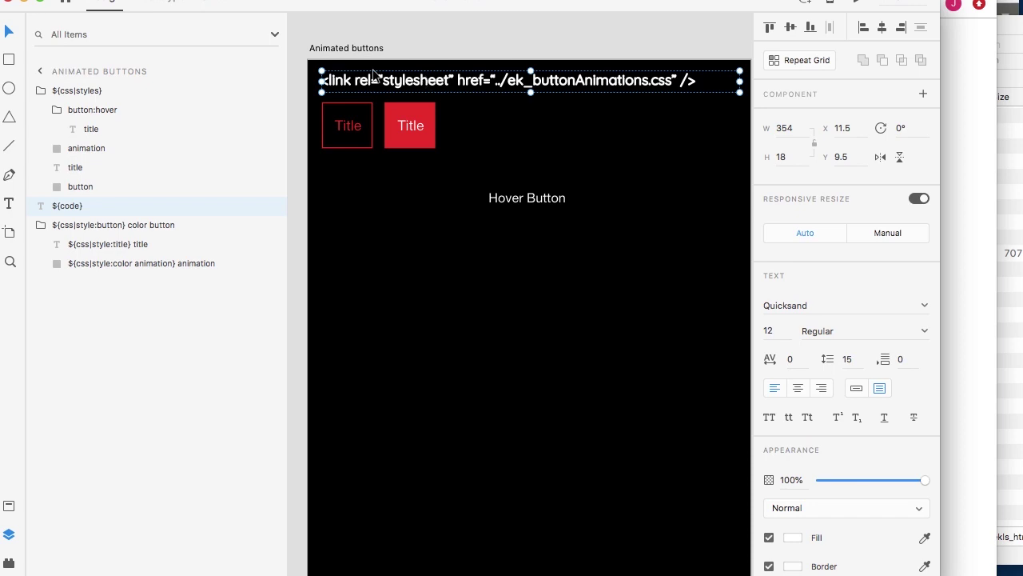
pyautogui.click(54, 209)
# In Finder's ekls_html folder, select ek_buttonAnimations.css and collapse the newest export folder.
pyautogui.click(1011, 278)
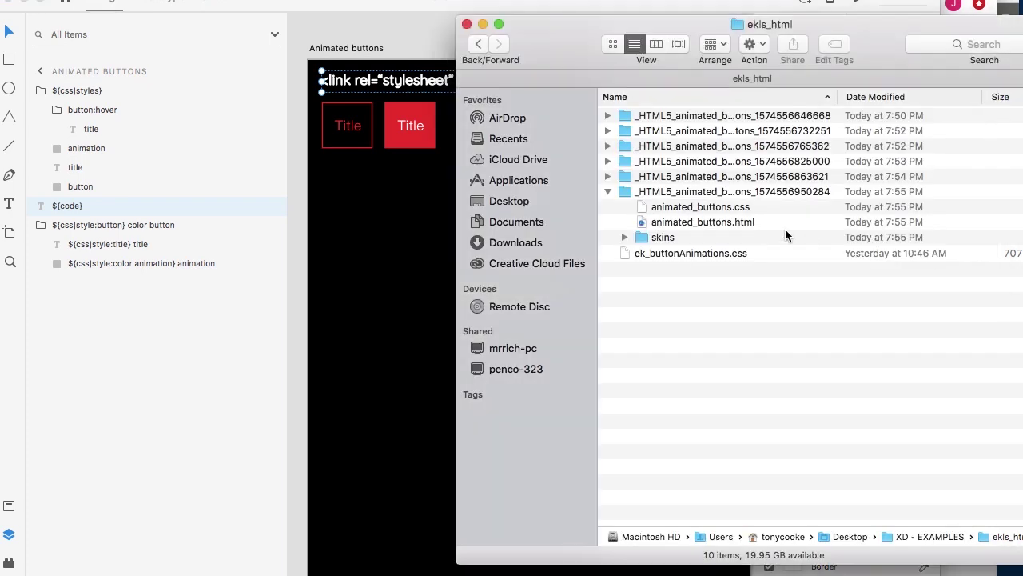
pyautogui.click(715, 253)
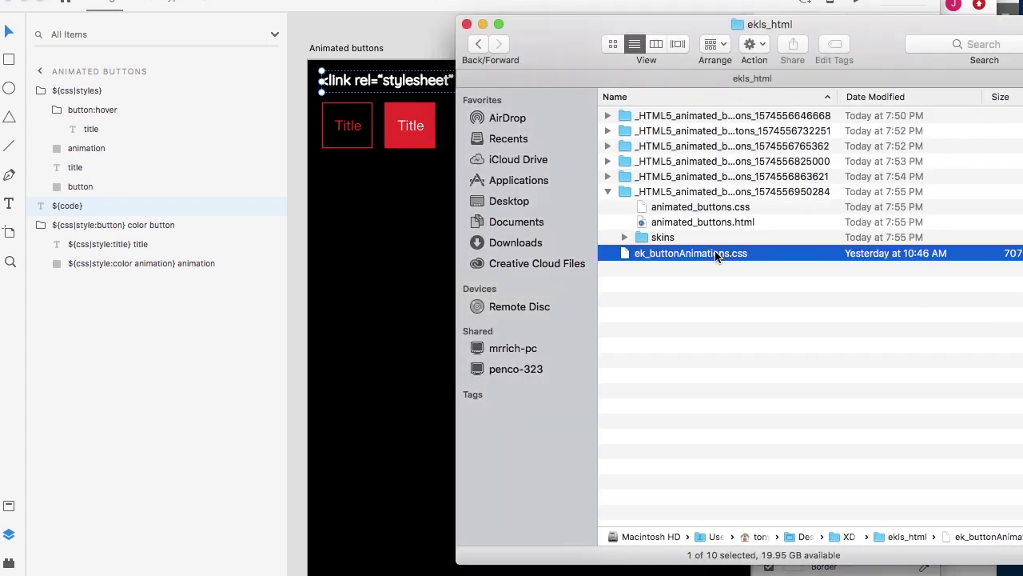
pyautogui.click(610, 191)
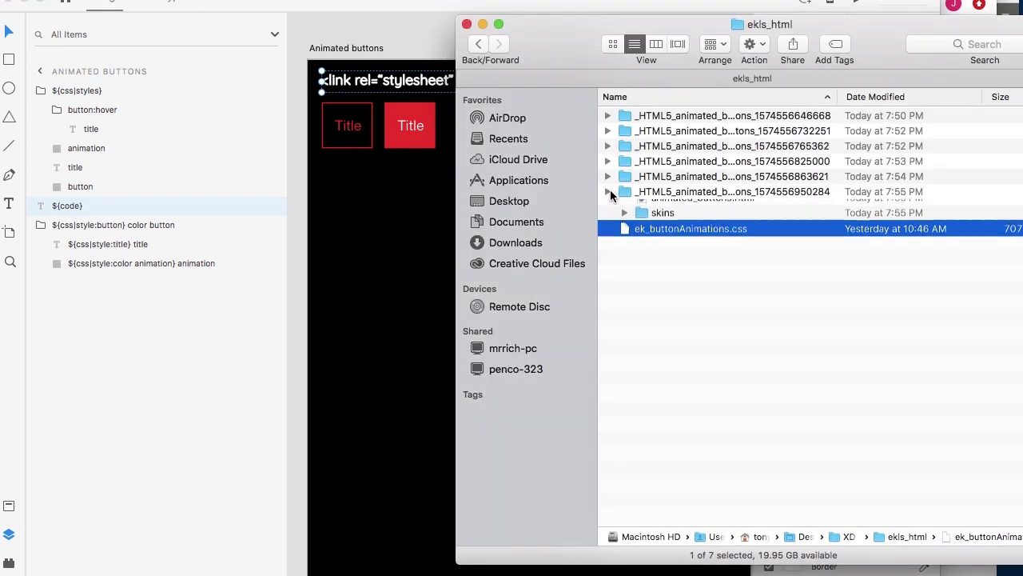
pyautogui.click(742, 345)
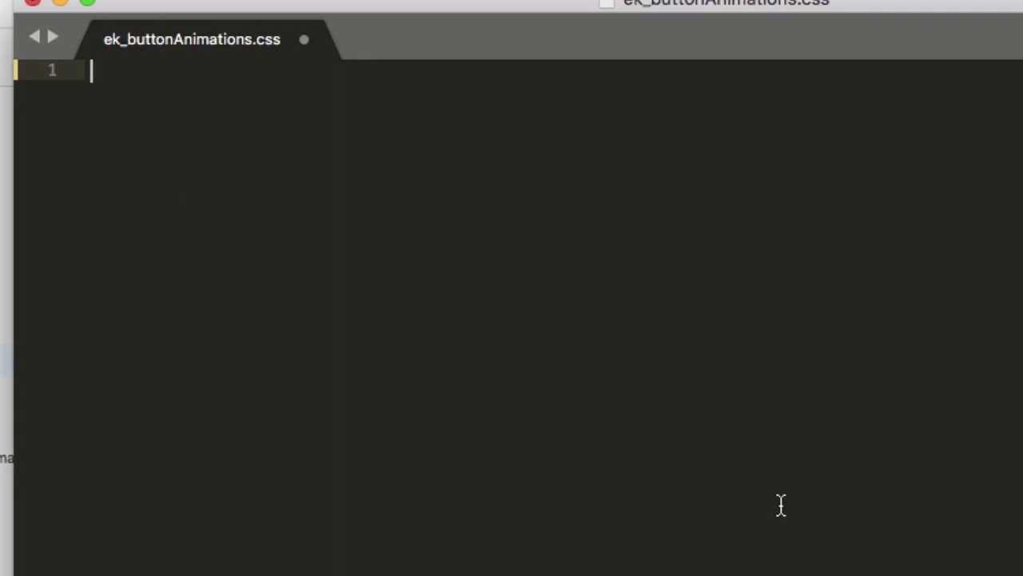
# Add .button, .button * (transition all .35s ease-out), .color #000 and .button:hover .color #333 rules.
pyautogui.press('super+z')
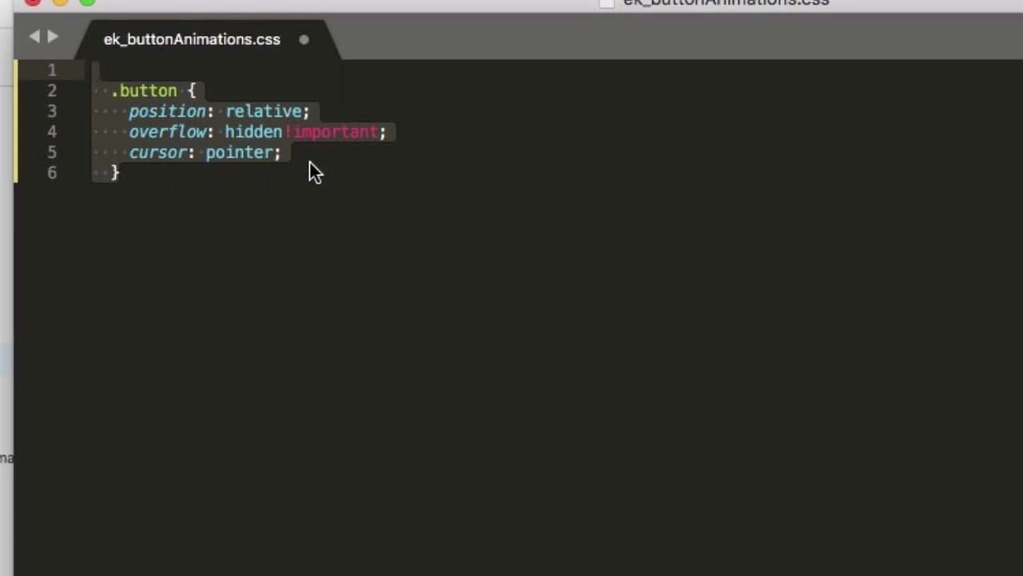
pyautogui.write('.button * {   transition: all .35s ease-Out; }')
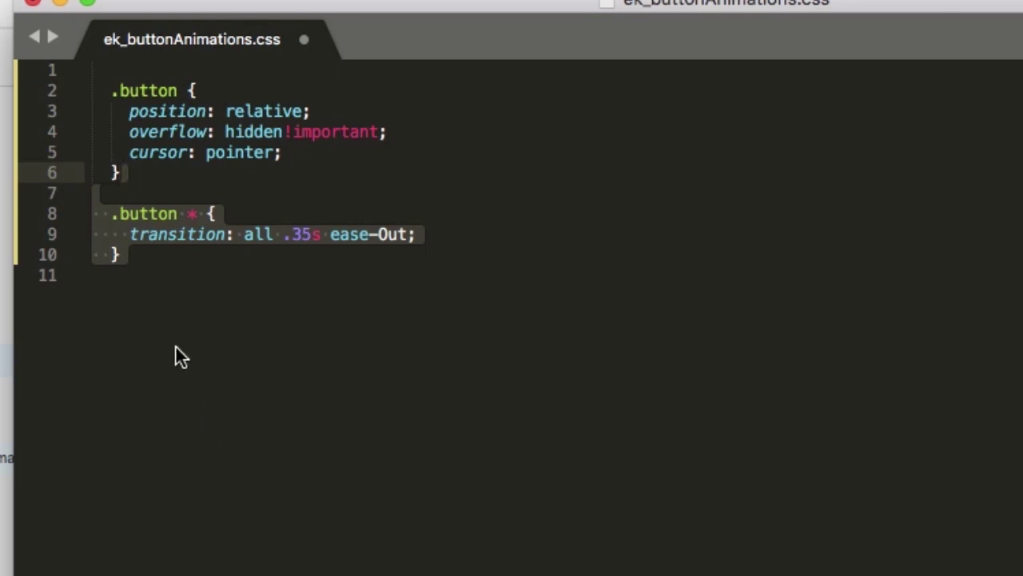
pyautogui.press('super+shift+z')
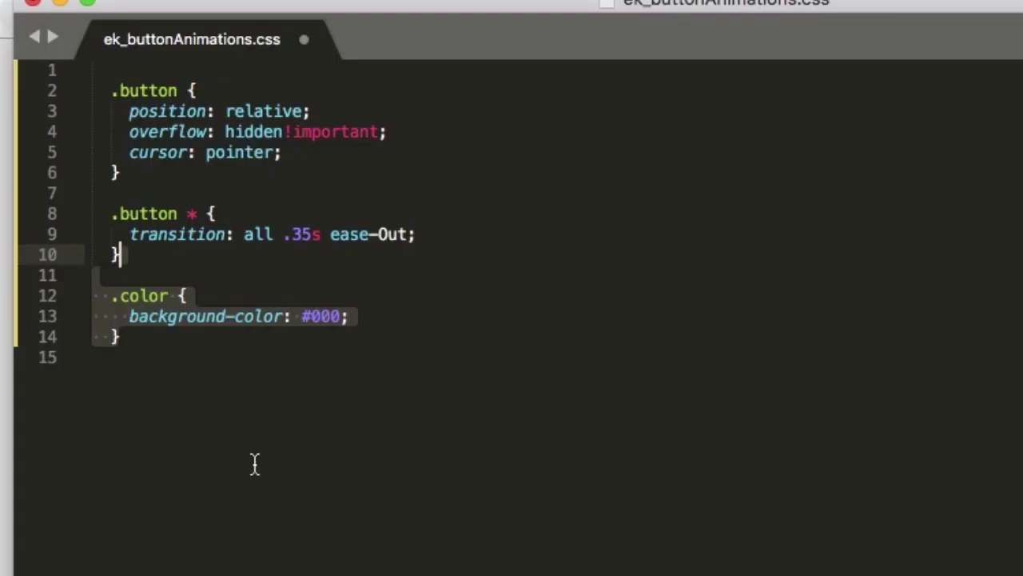
pyautogui.press('super+shift+z')
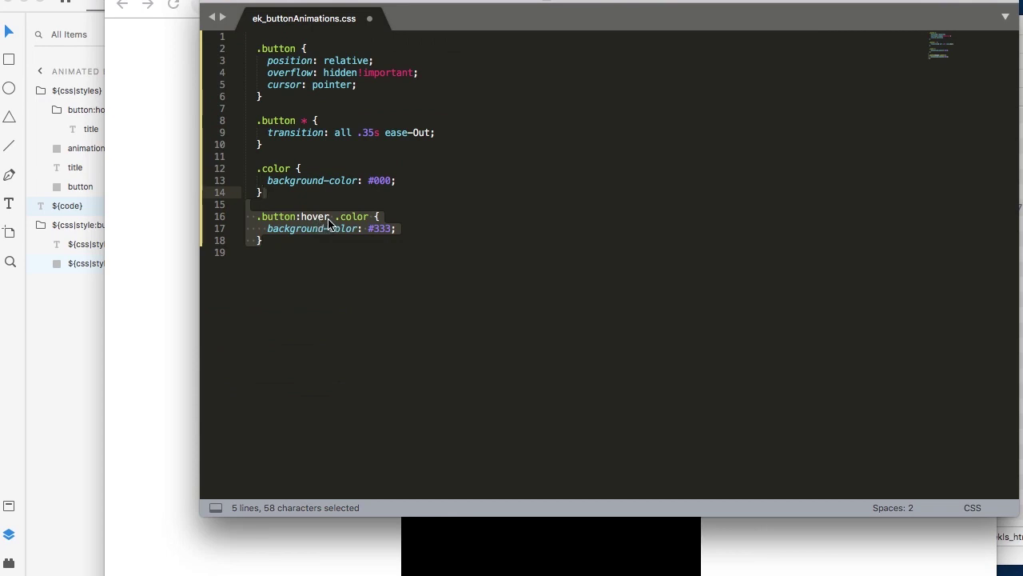
# Save ek_buttonAnimations.css in Sublime Text and bring the Chrome preview back to the front.
pyautogui.click(83, 318)
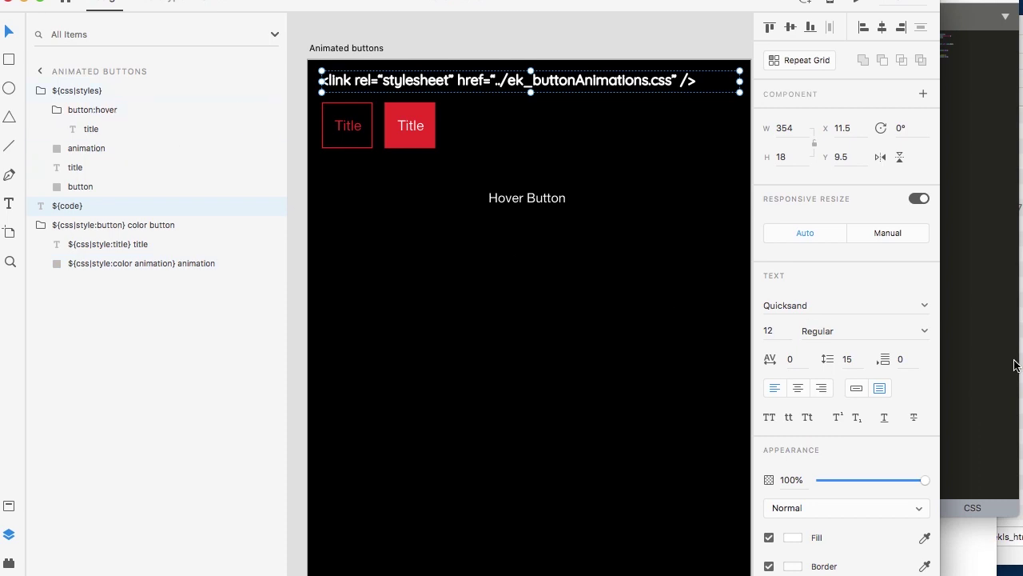
pyautogui.click(987, 363)
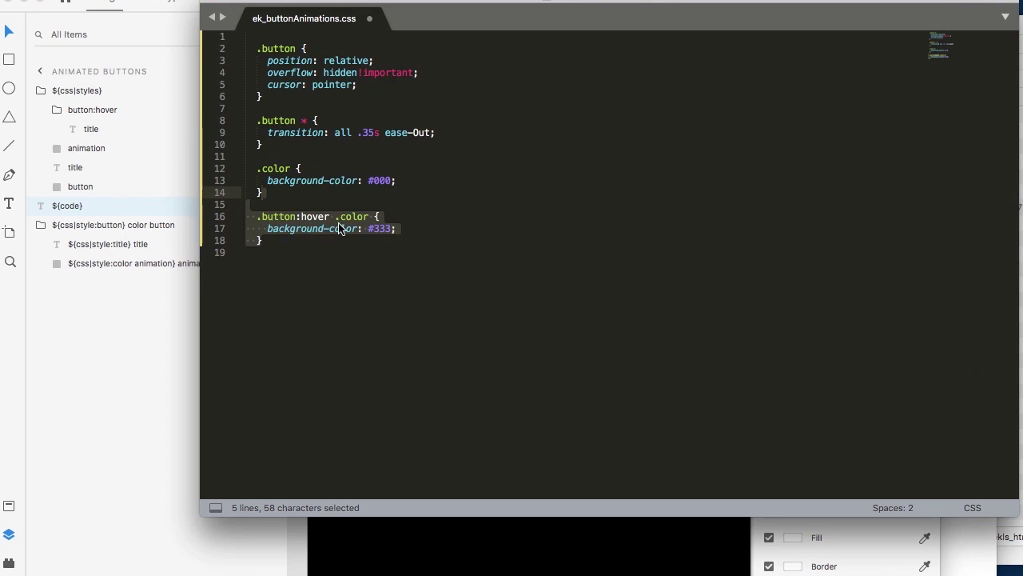
pyautogui.click(394, 272)
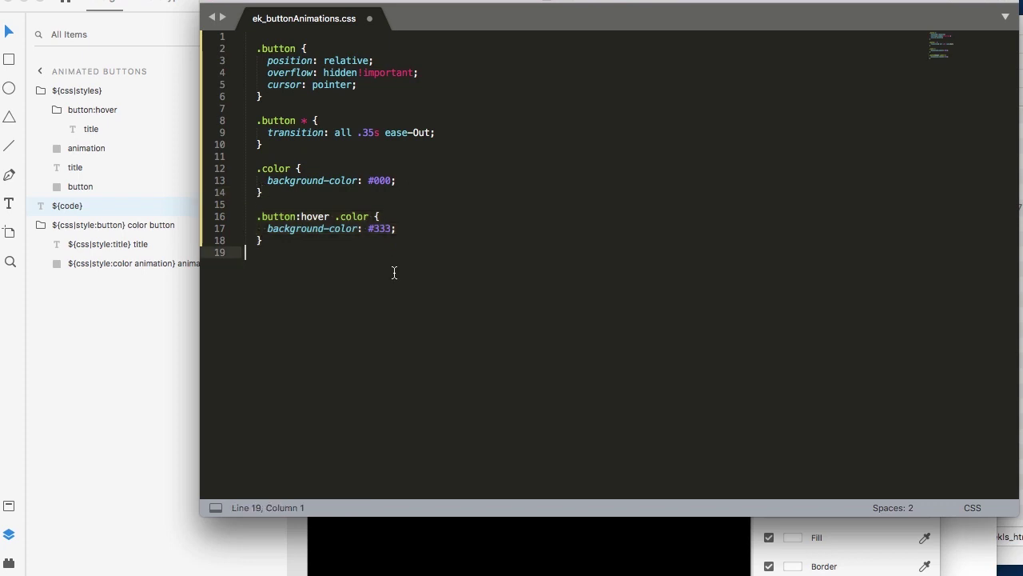
pyautogui.press('super+s')
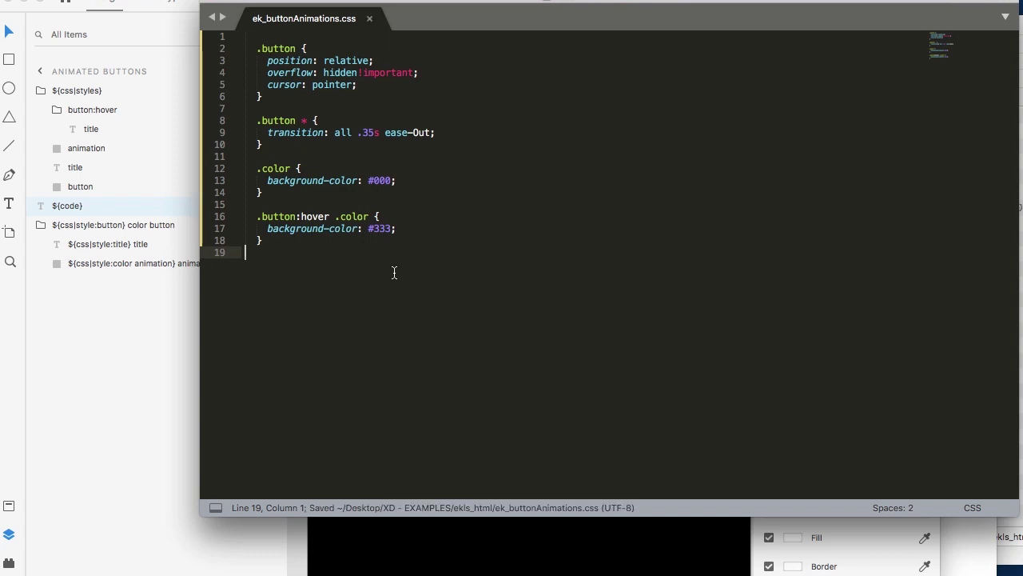
pyautogui.click(493, 550)
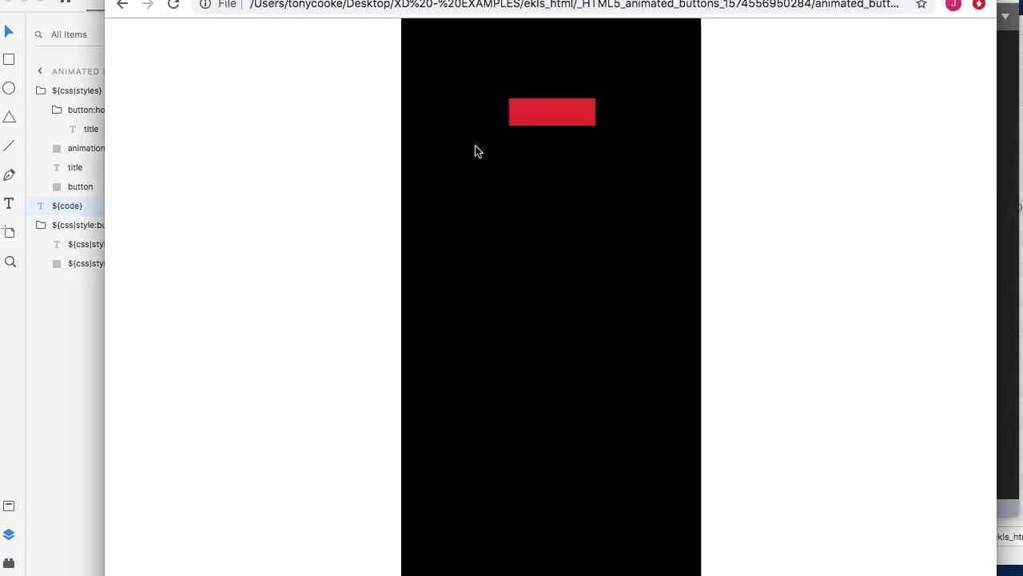
# Reload the Chrome preview, then return to XD and show the Lightning Storm HTML5 panel.
pyautogui.click(173, 5)
pyautogui.click(172, 4)
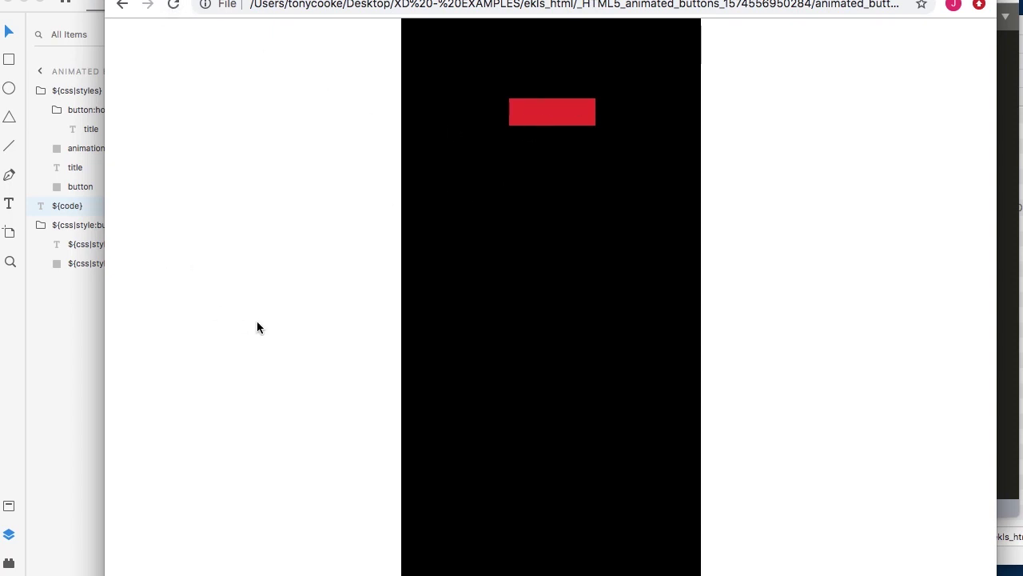
pyautogui.click(48, 380)
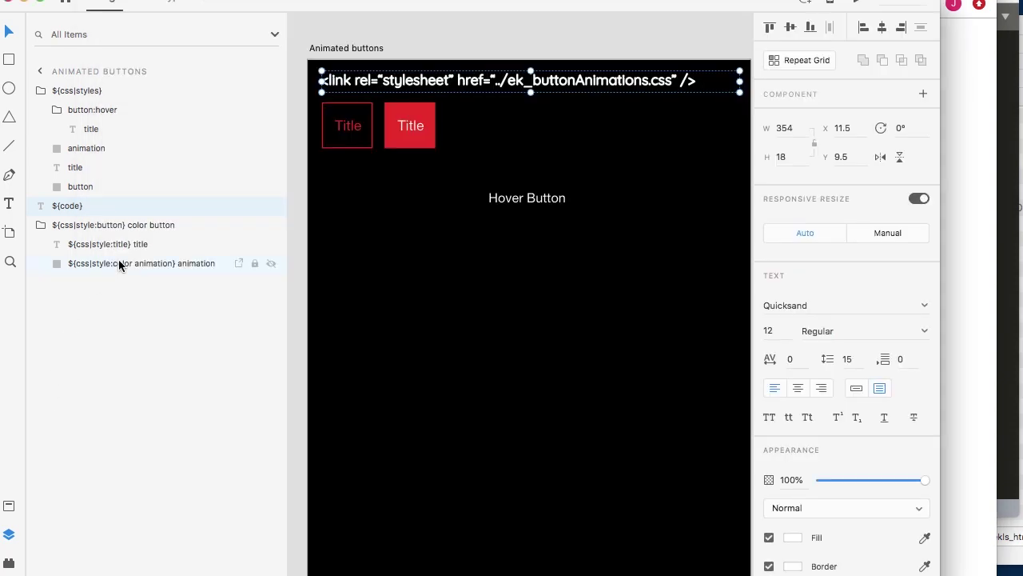
pyautogui.click(9, 563)
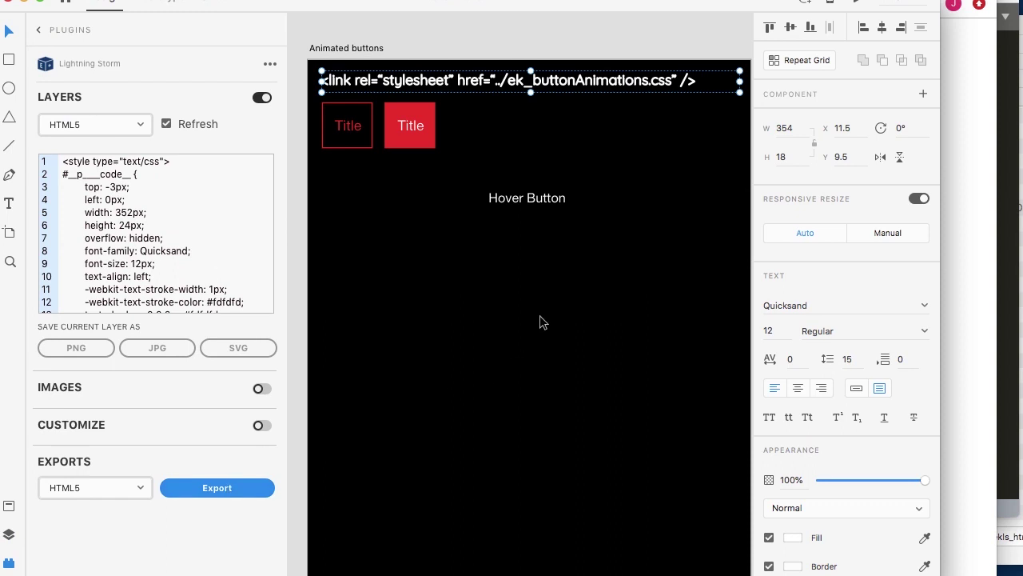
# Export the design to HTML5 in ekls_html and open the new animated_buttons.html in Chrome.
pyautogui.click(226, 494)
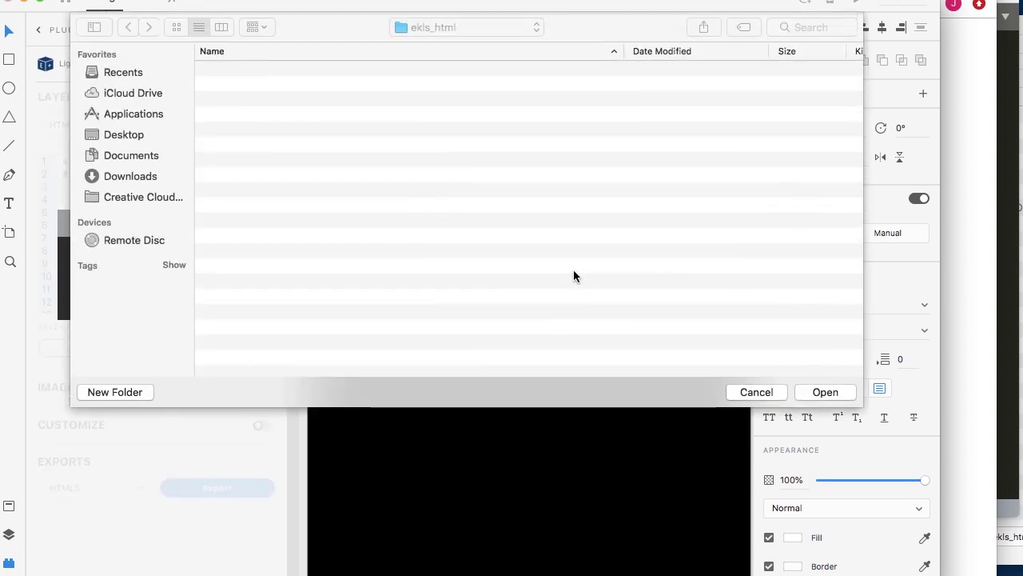
pyautogui.click(825, 392)
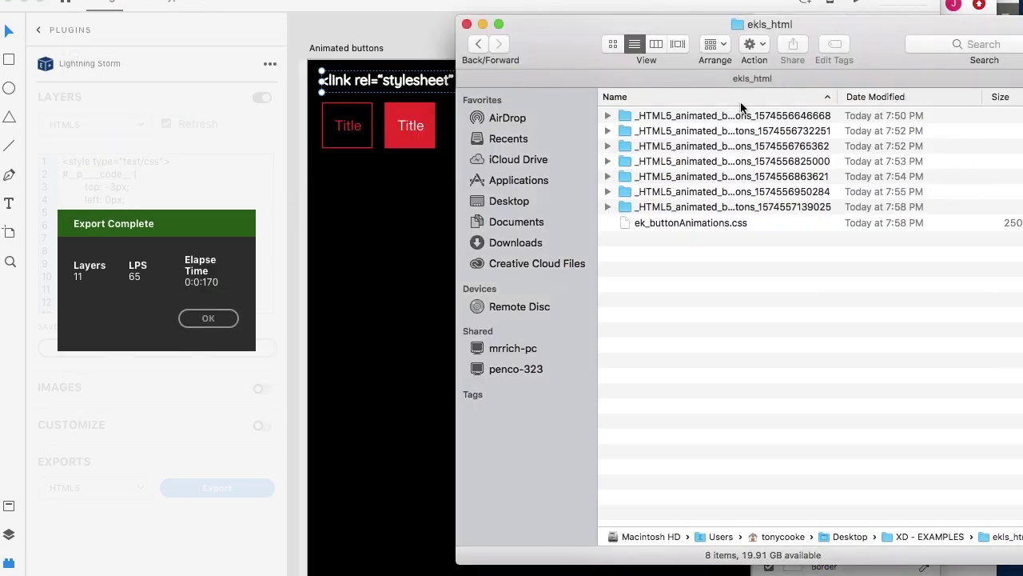
pyautogui.click(608, 207)
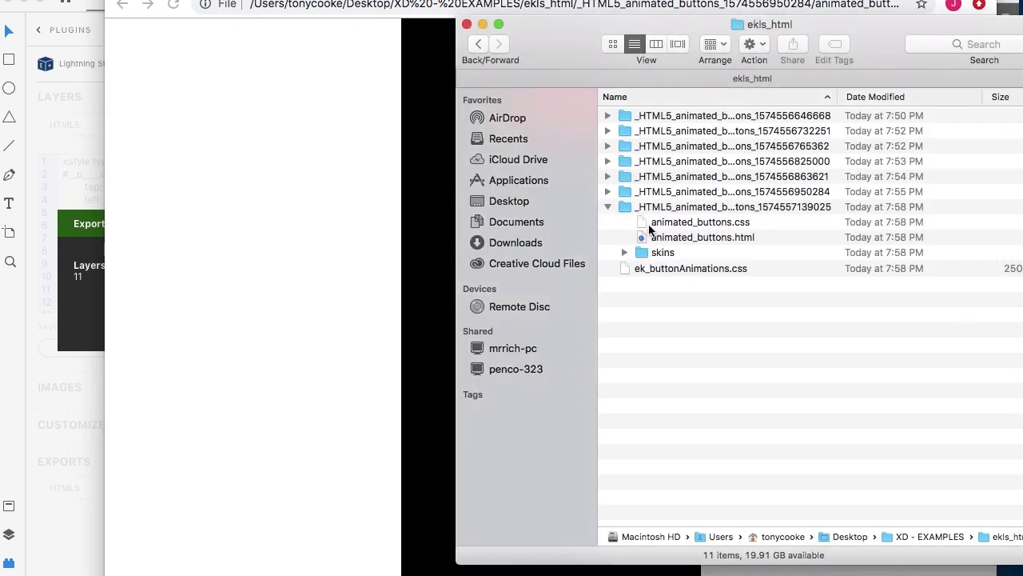
pyautogui.moveTo(648, 237); pyautogui.dragTo(495, 237)
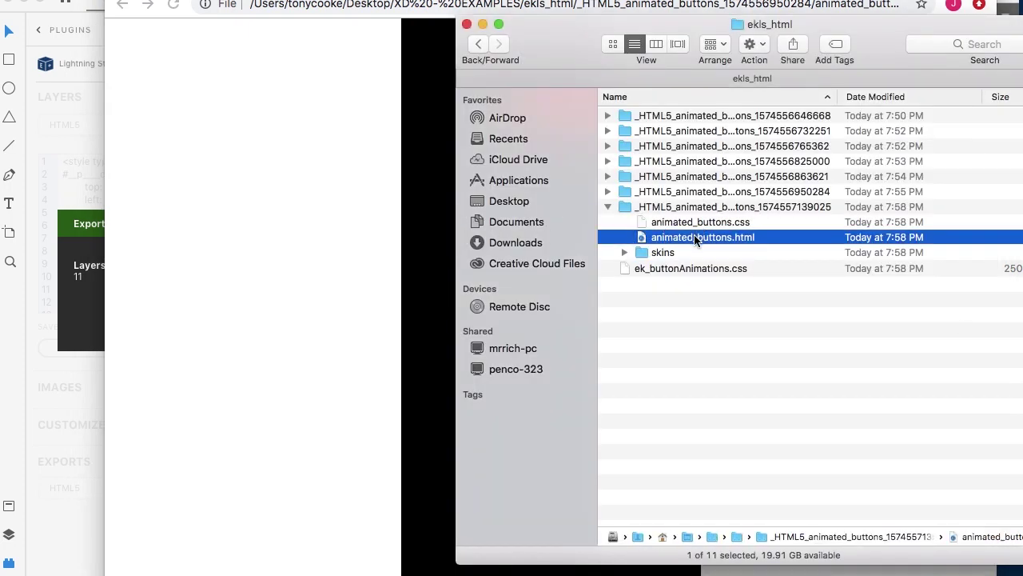
pyautogui.moveTo(700, 236); pyautogui.dragTo(399, 235)
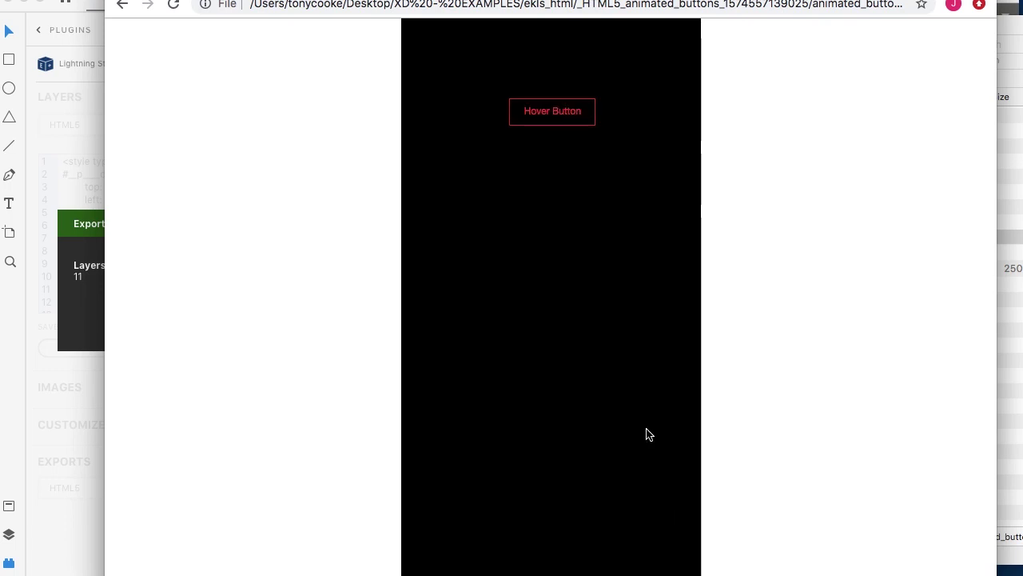
# Return to XD, dismiss the export-complete message and show the Layers list.
pyautogui.click(41, 289)
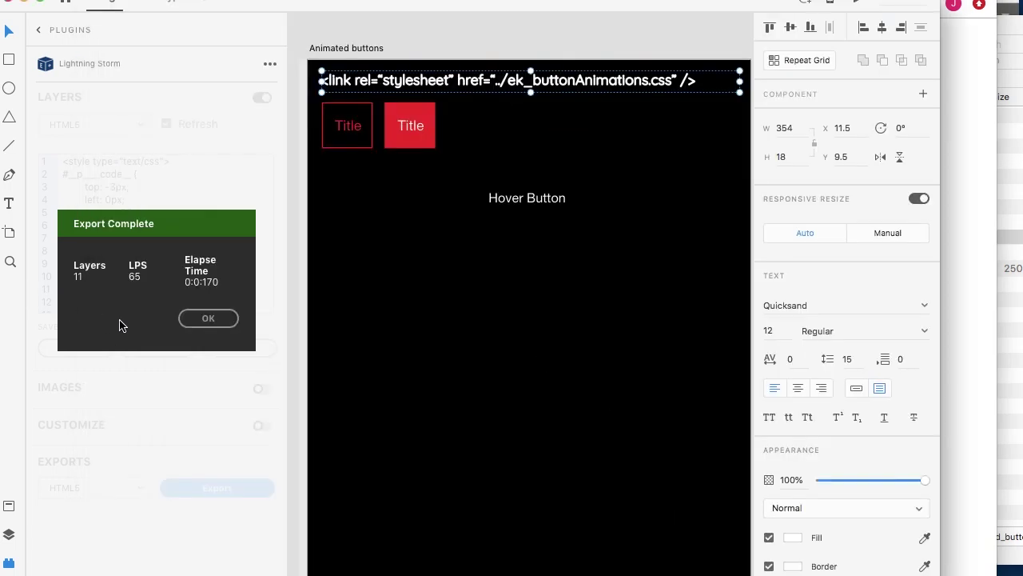
pyautogui.click(197, 321)
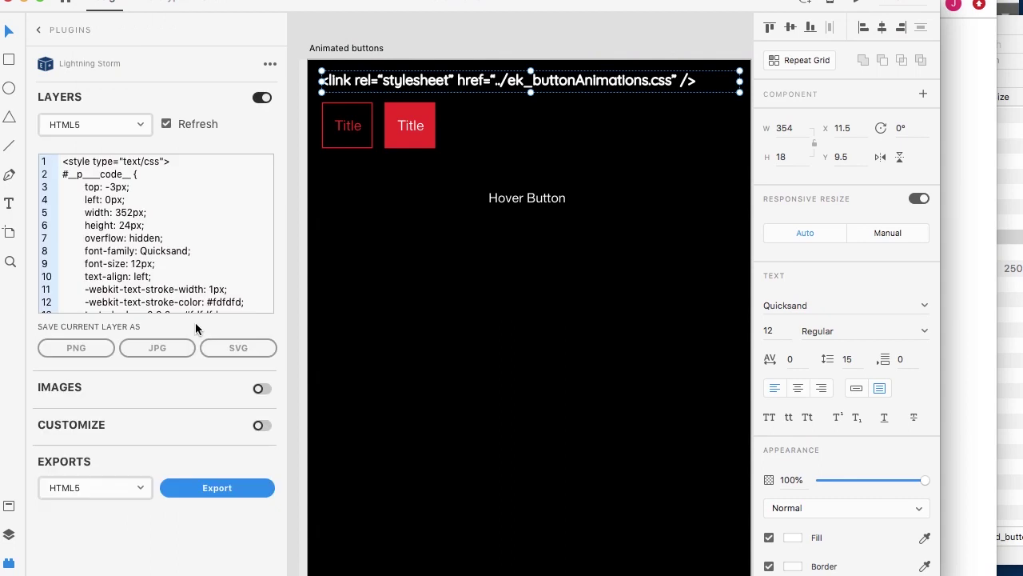
pyautogui.click(9, 535)
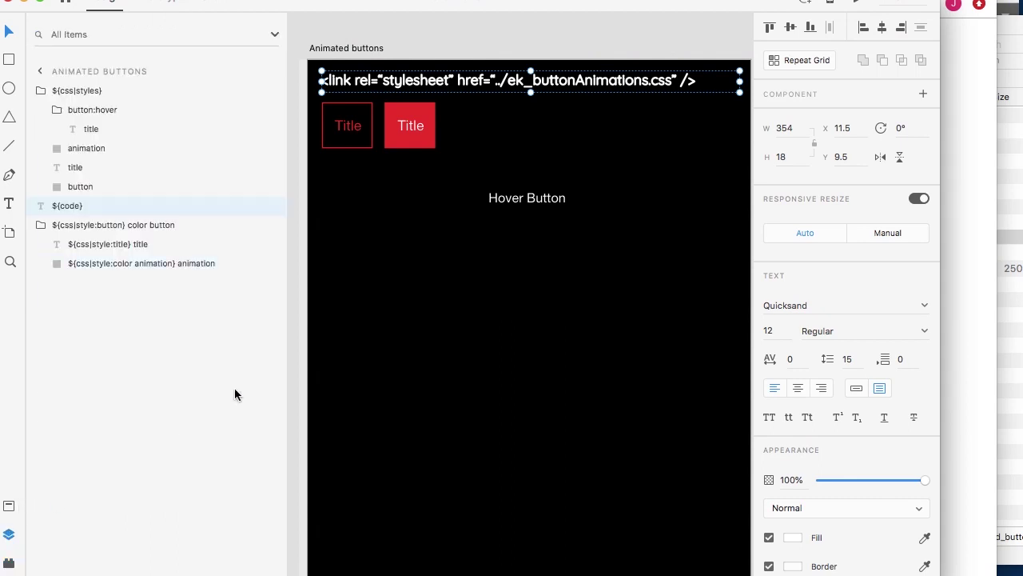
# Duplicate the Hover Button as 'fade button' and select its fade animation layer.
pyautogui.press('super+v')
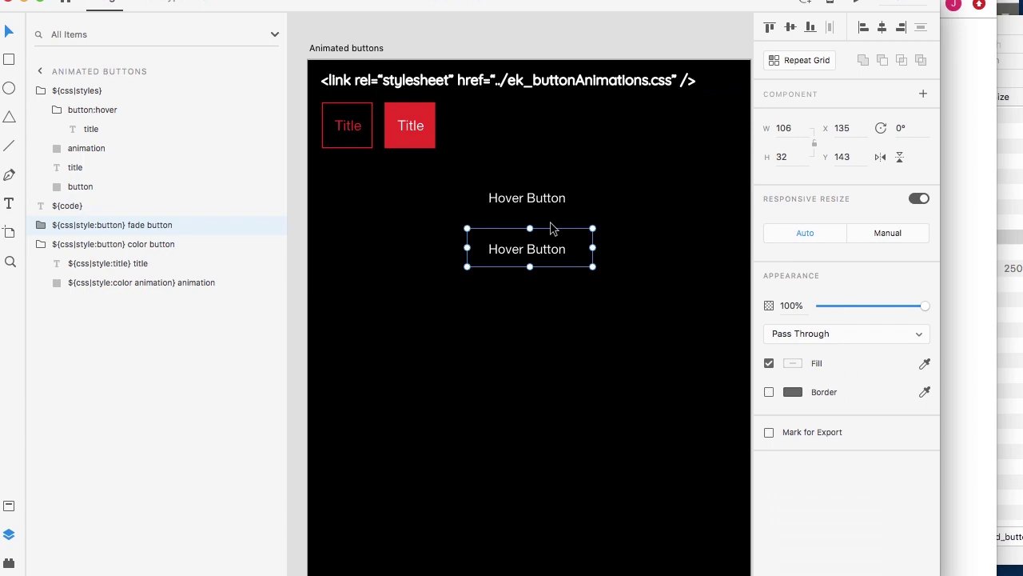
pyautogui.click(44, 225)
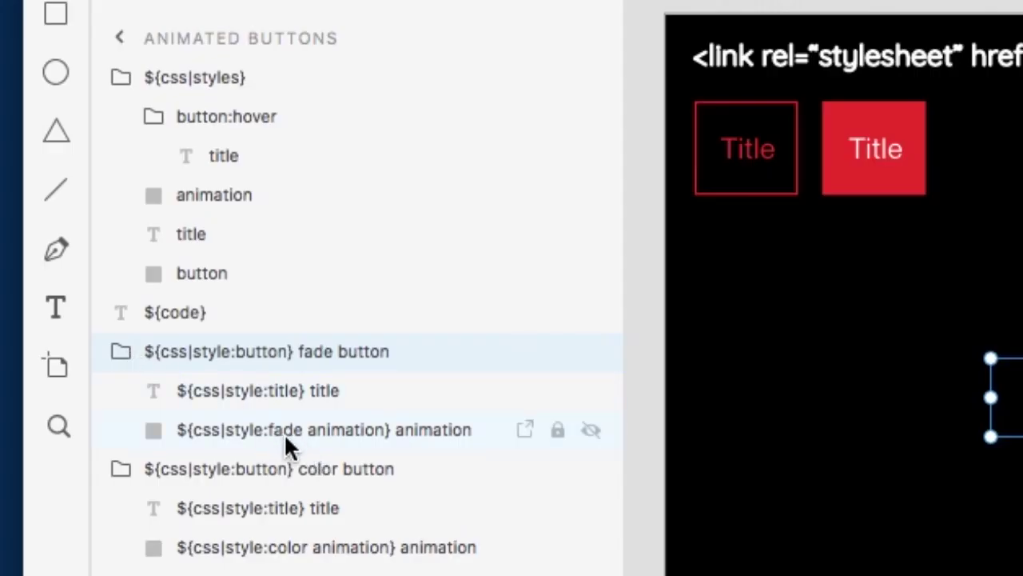
pyautogui.click(284, 432)
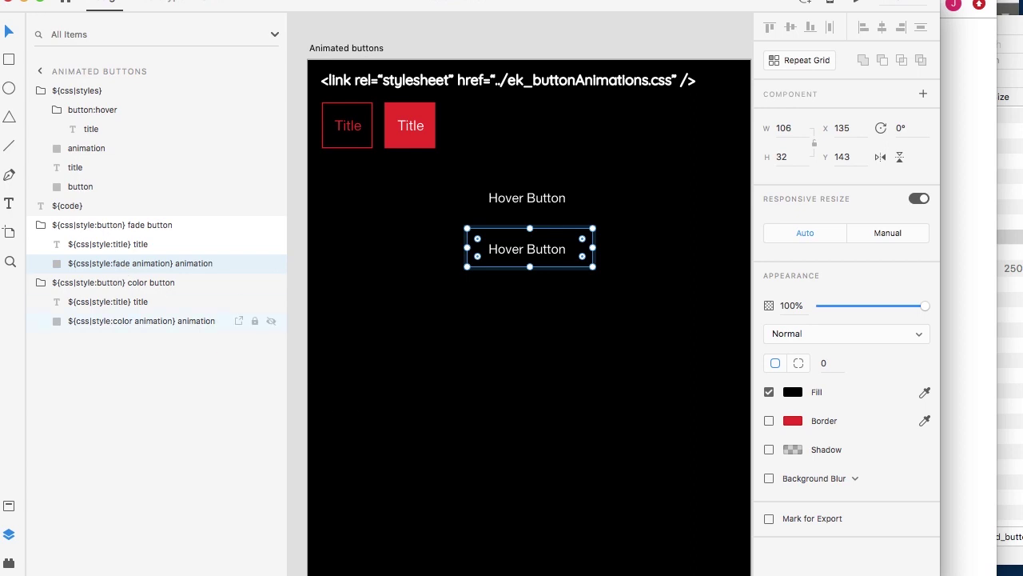
pyautogui.press('super+Tab')
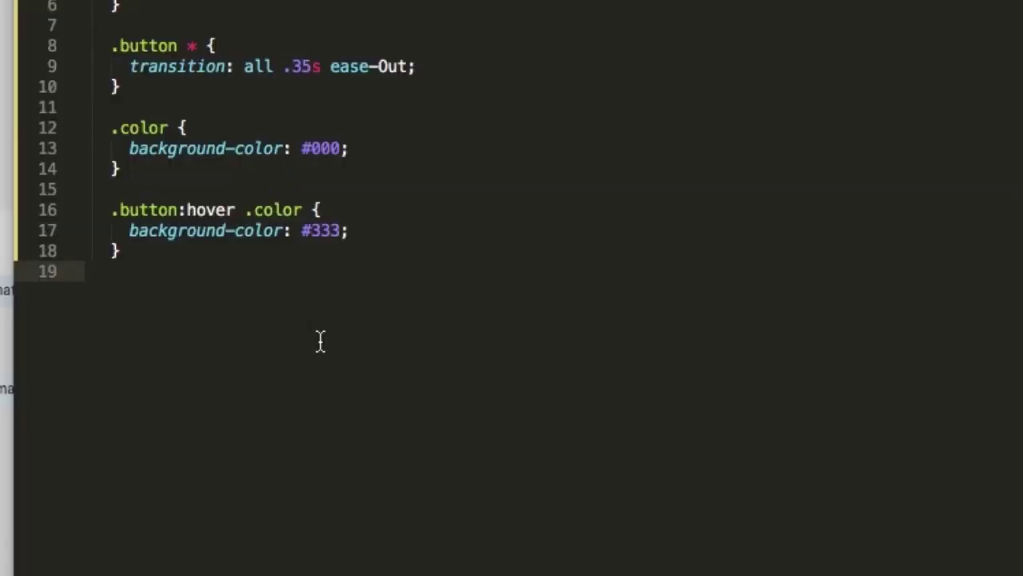
# Append .fade (opacity 0) and .button:hover .fade (opacity 1.0) rules to the stylesheet.
pyautogui.write('.fade {   opacity: 0!important; }')
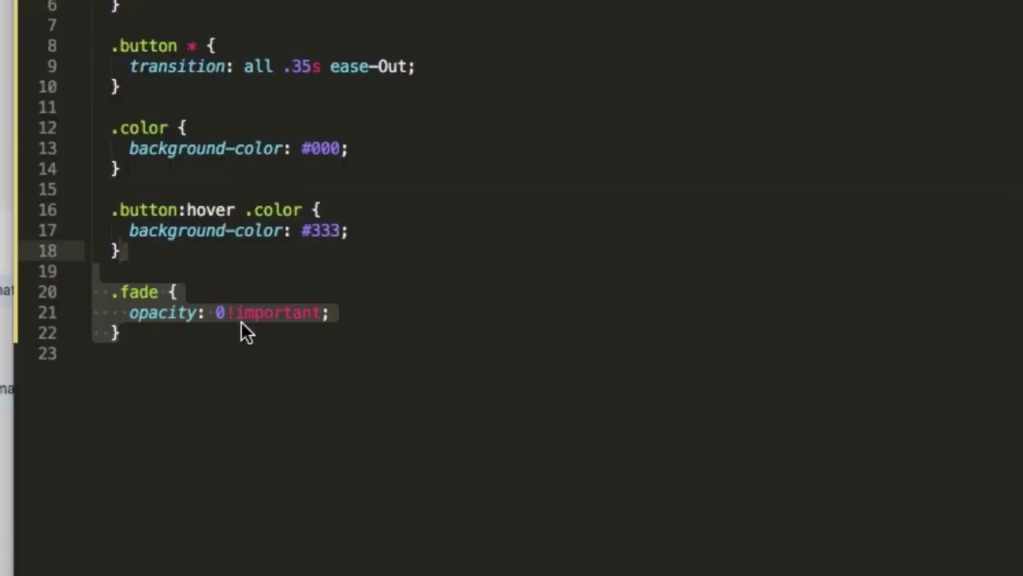
pyautogui.write('.button:hover .fade {   opacity: 1.0!important; }')
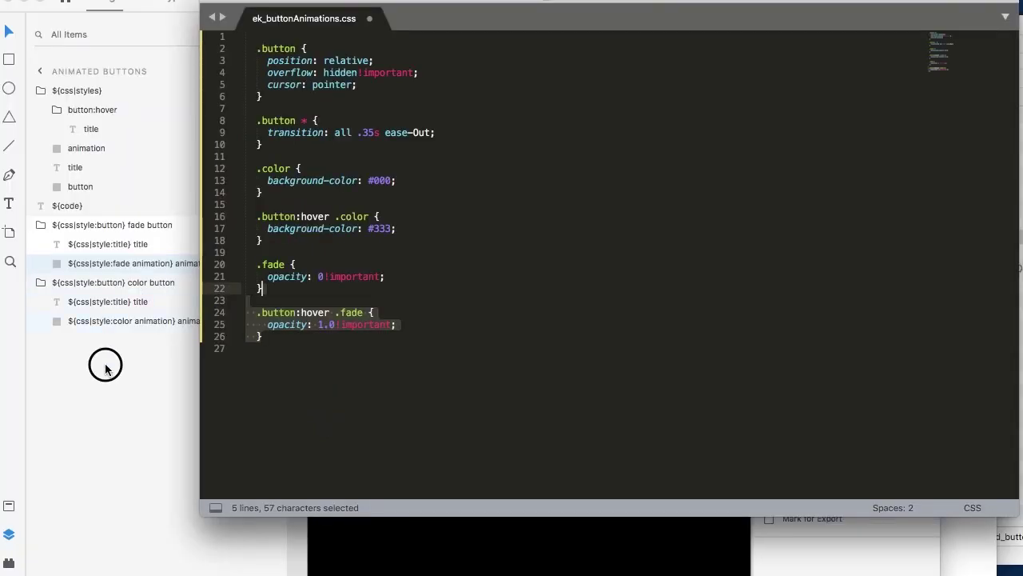
pyautogui.click(104, 361)
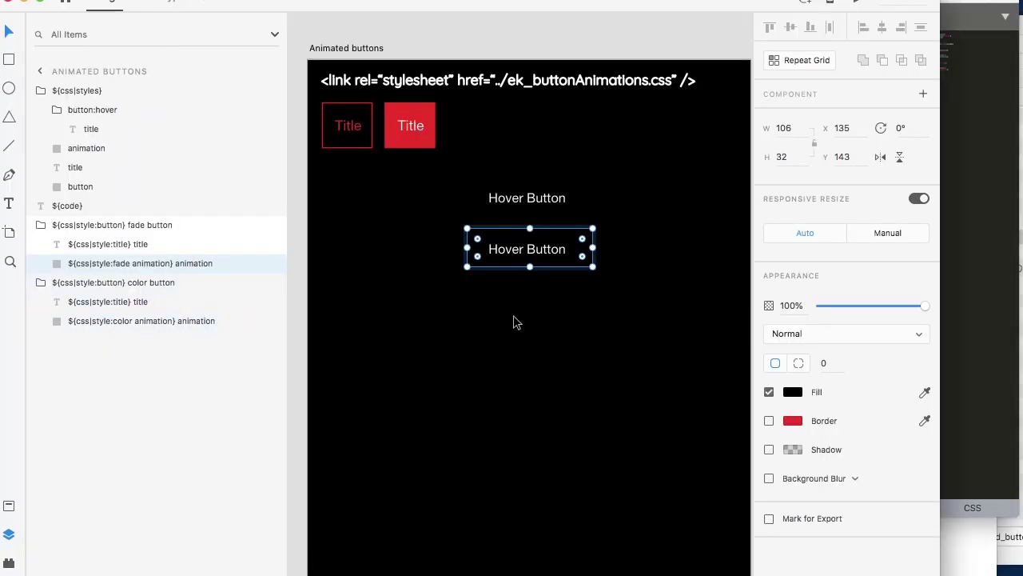
# Duplicate the button into a slide right button group with a slide_right animation layer.
pyautogui.press('super+v')
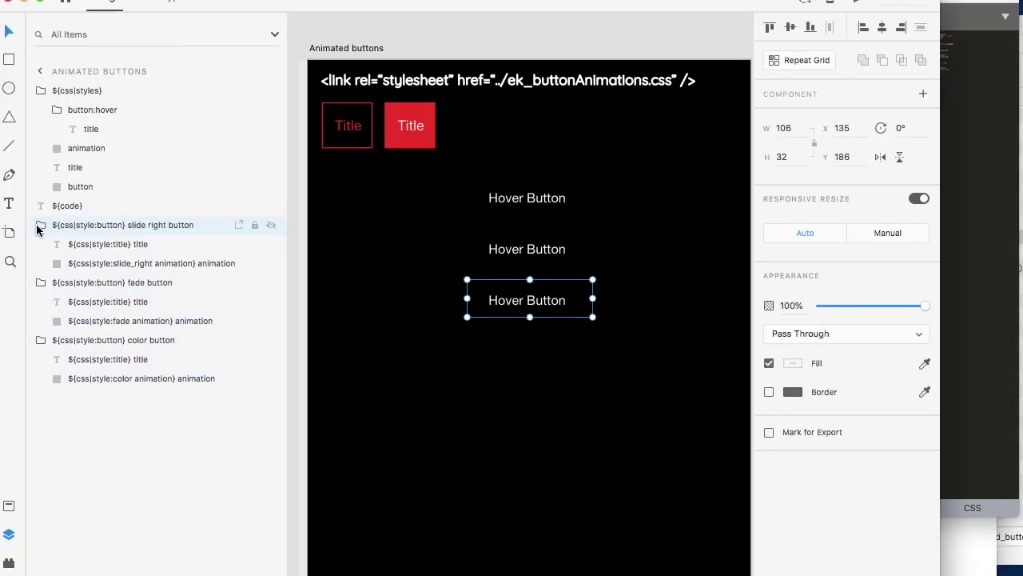
pyautogui.doubleClick(153, 271)
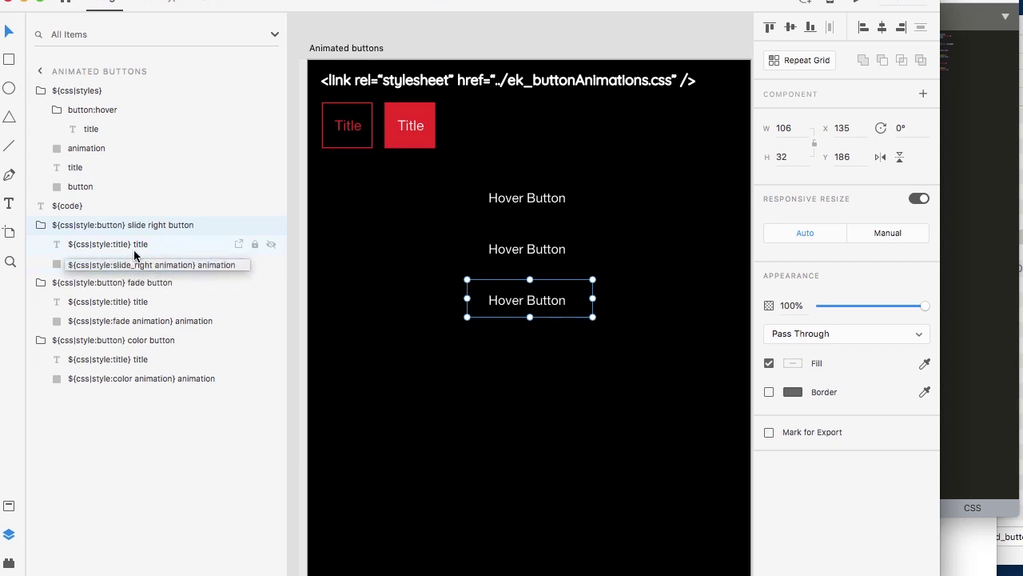
pyautogui.press('Return')
pyautogui.hscroll(-5, 311, 422)
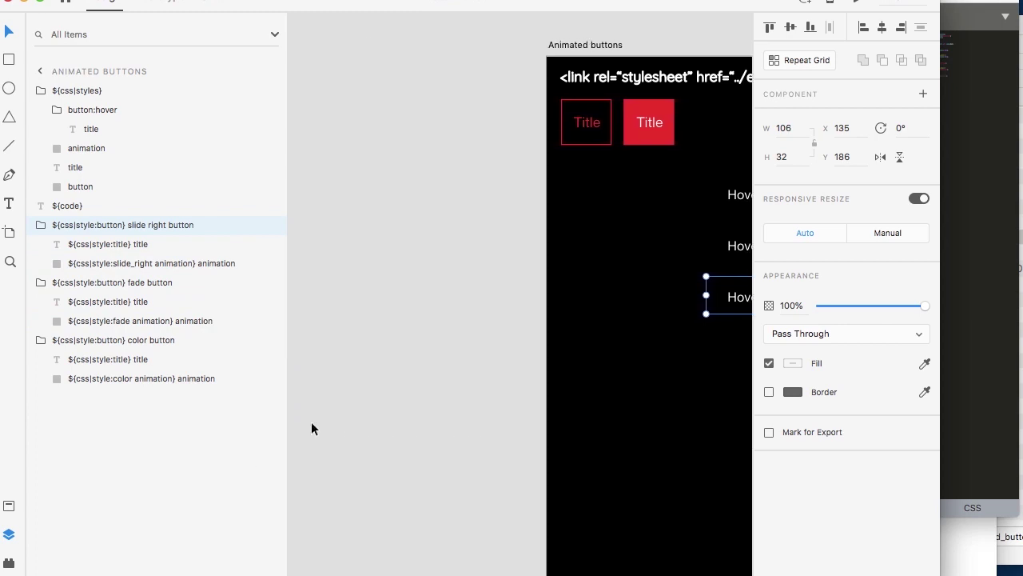
pyautogui.hscroll(5, 311, 421)
pyautogui.hscroll(-1, 311, 430)
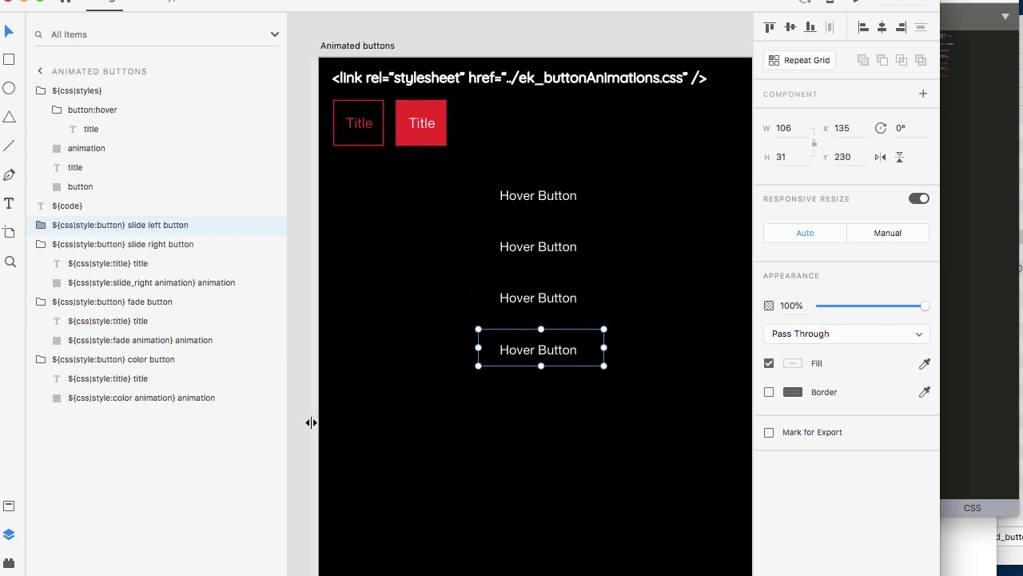
# Add .slide_right (left -100%), .slide_left (left 100%) and a hover rule setting left 0, then save.
pyautogui.click(41, 226)
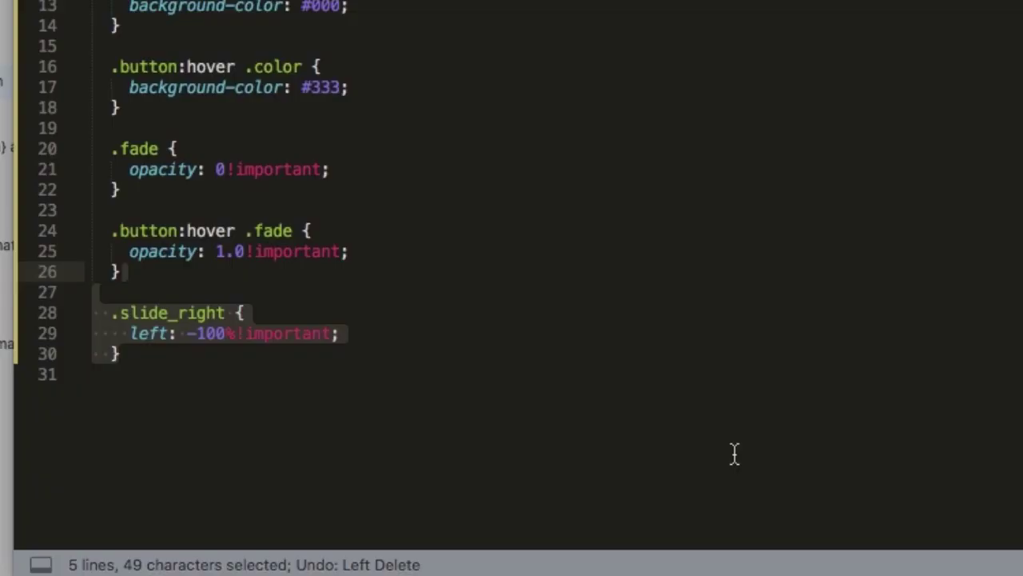
pyautogui.click(458, 334)
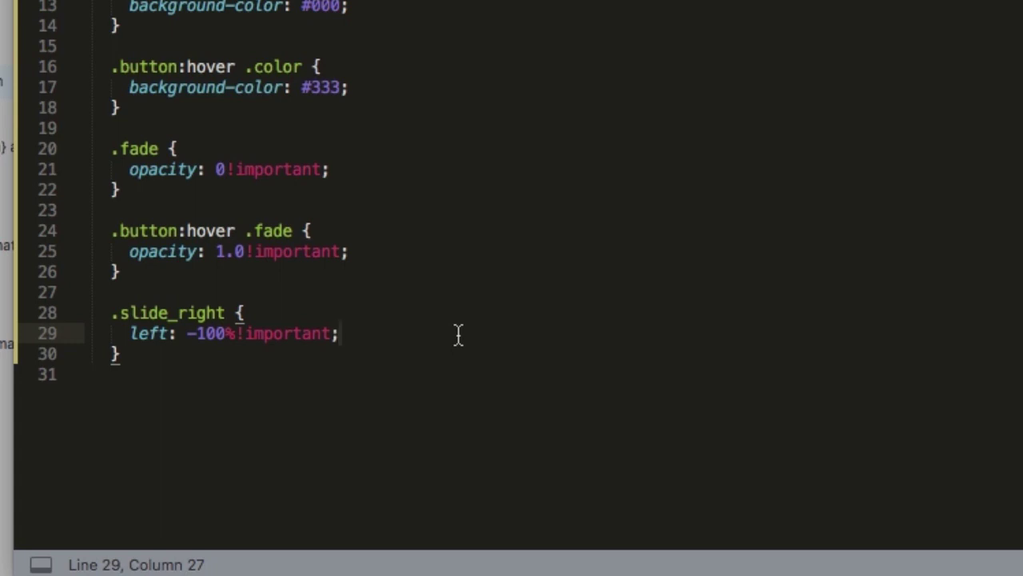
pyautogui.press('super+z')
pyautogui.click(361, 438)
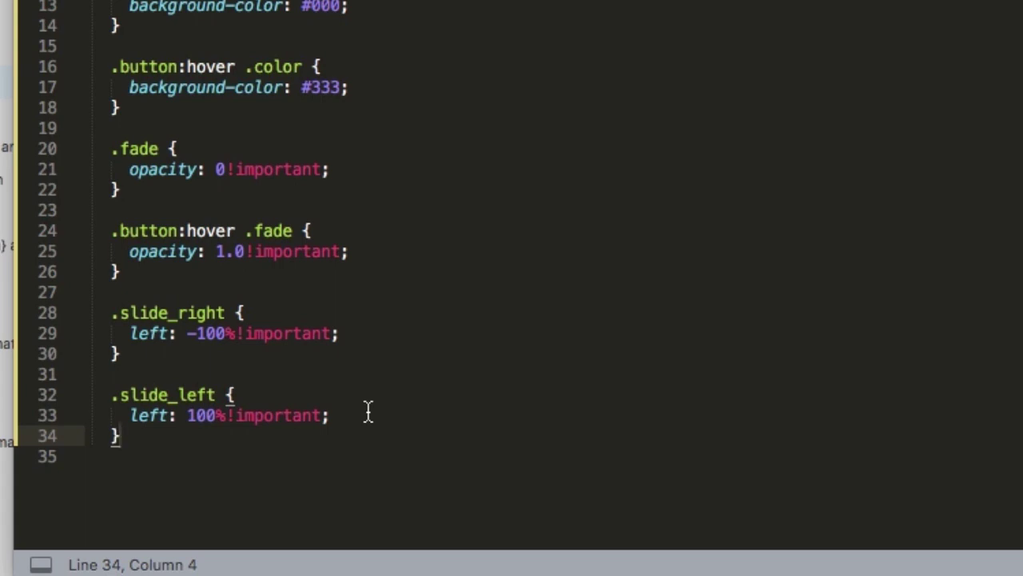
pyautogui.press('super+z')
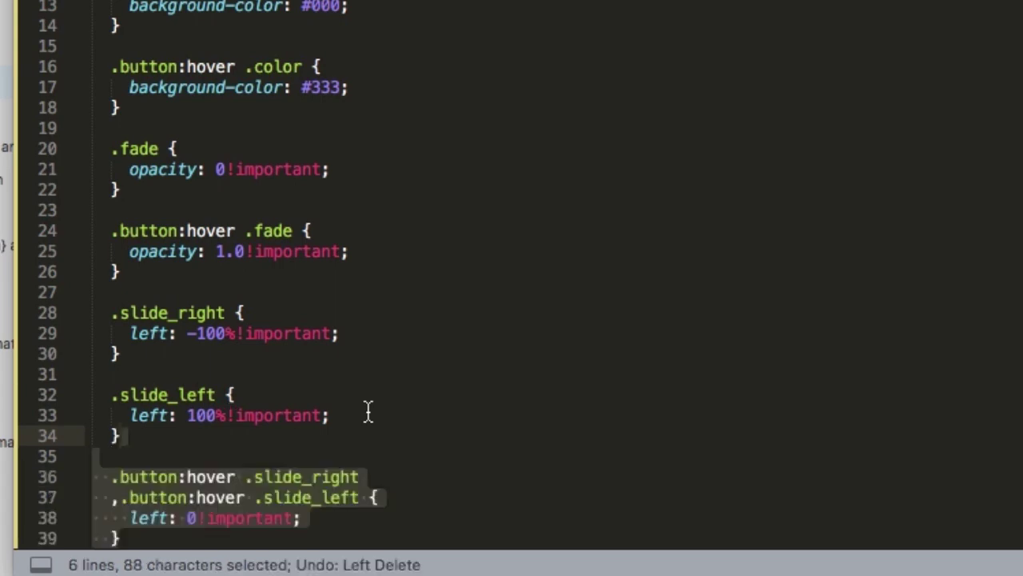
pyautogui.scroll(-1, 364, 406)
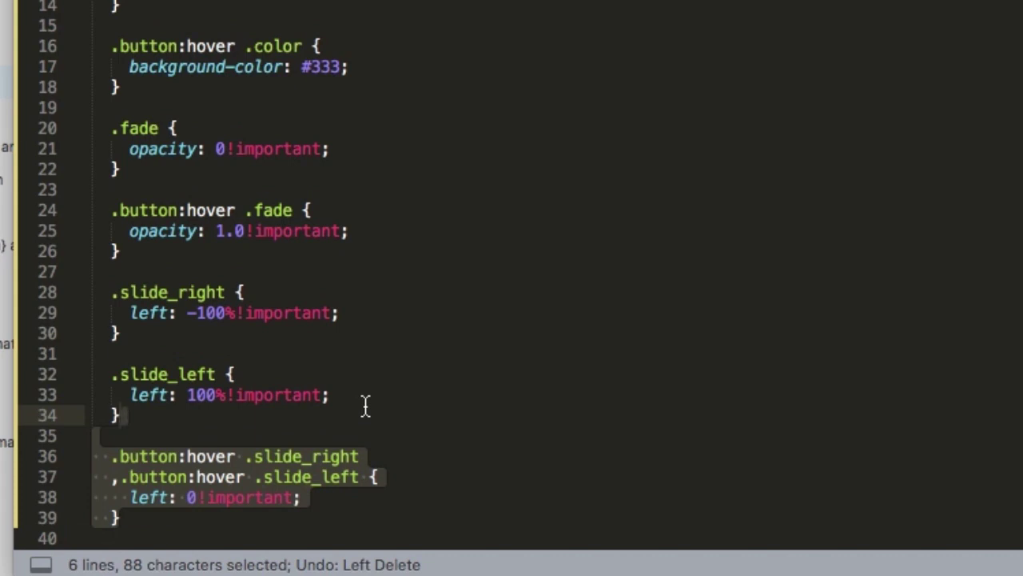
pyautogui.click(159, 456)
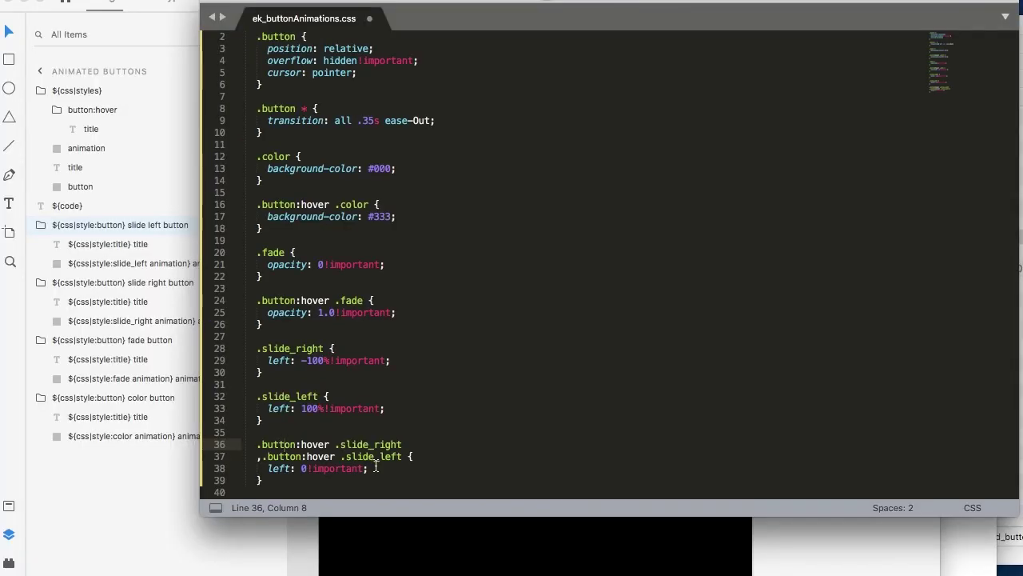
pyautogui.press('super+s')
pyautogui.click(437, 554)
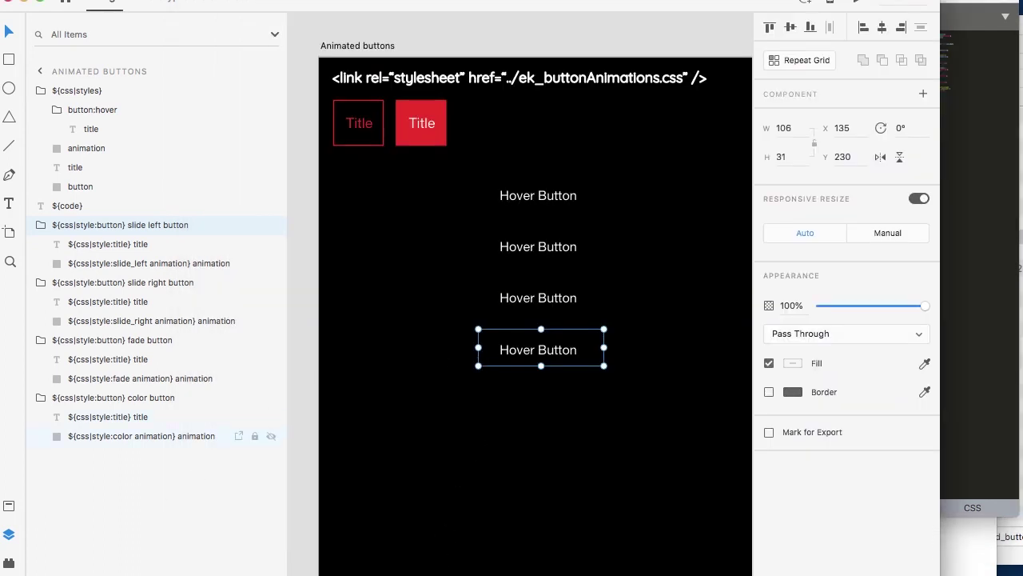
# Export the four-button design to HTML5 again into the ekls_html folder with Lightning Storm.
pyautogui.click(9, 563)
pyautogui.click(238, 489)
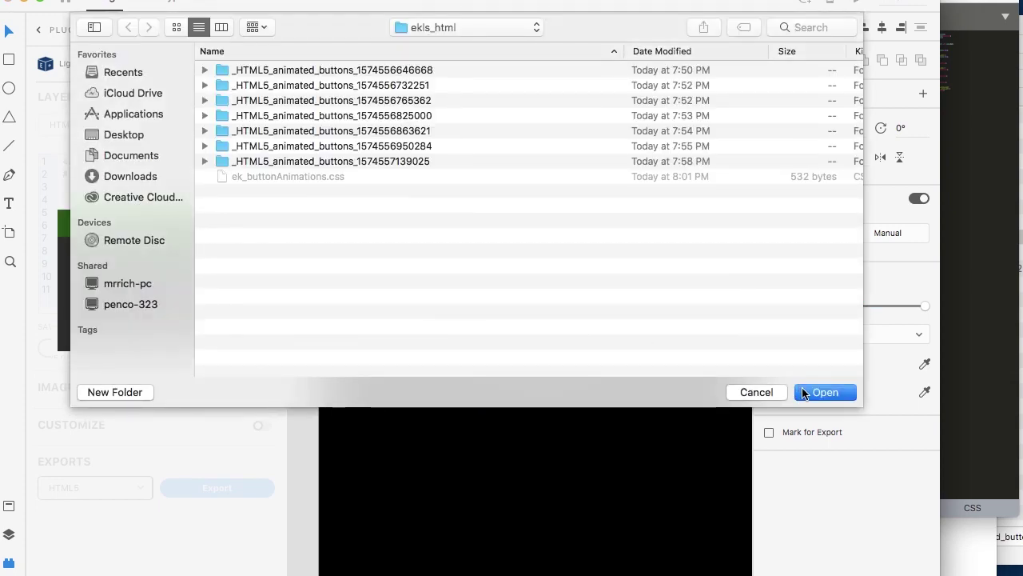
pyautogui.click(812, 391)
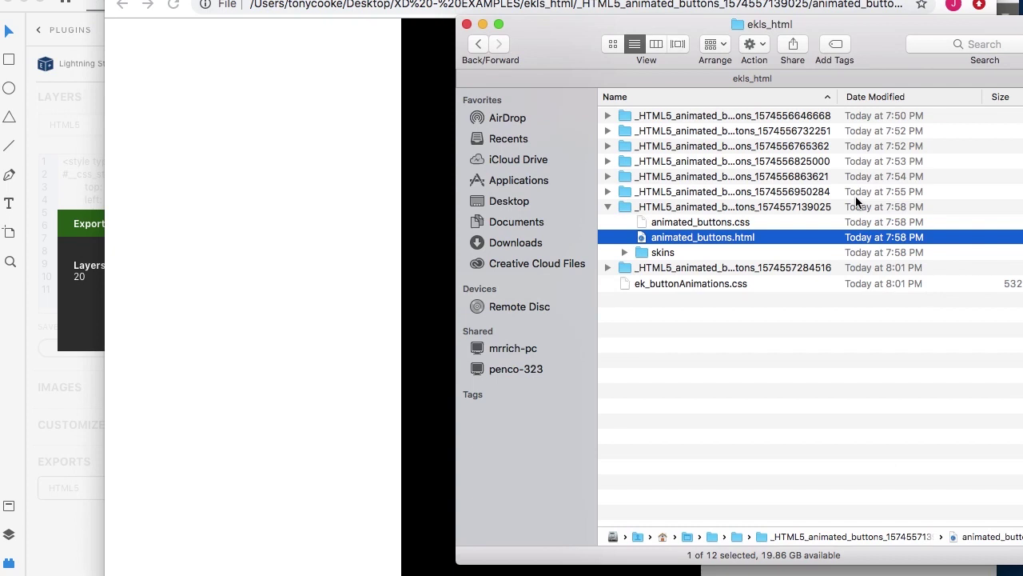
# Open the newest export's animated_buttons.html in Chrome, showing four red-outlined Hover Buttons.
pyautogui.click(607, 206)
pyautogui.click(607, 222)
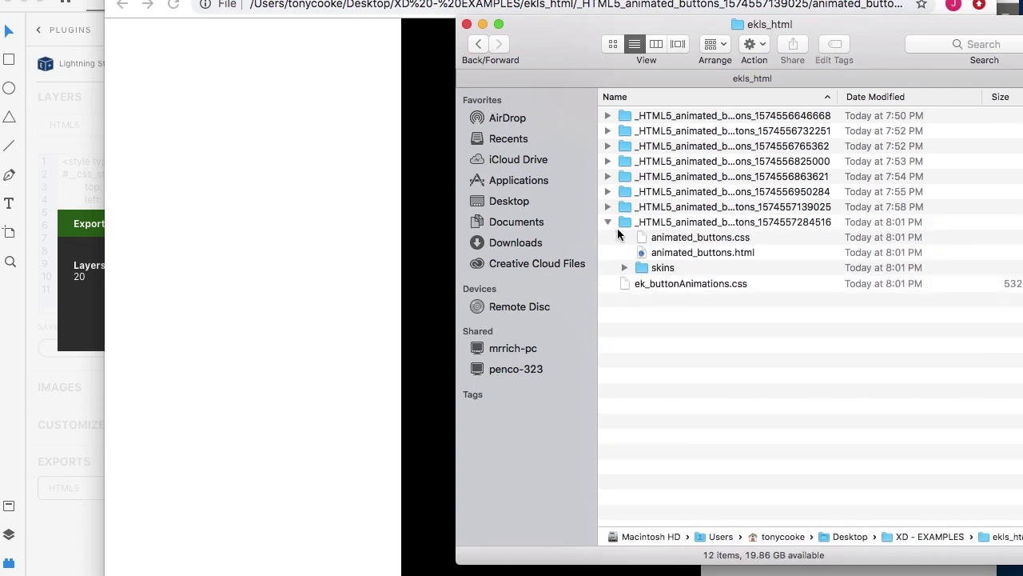
pyautogui.rightClick(659, 253)
pyautogui.click(659, 254)
pyautogui.click(658, 253)
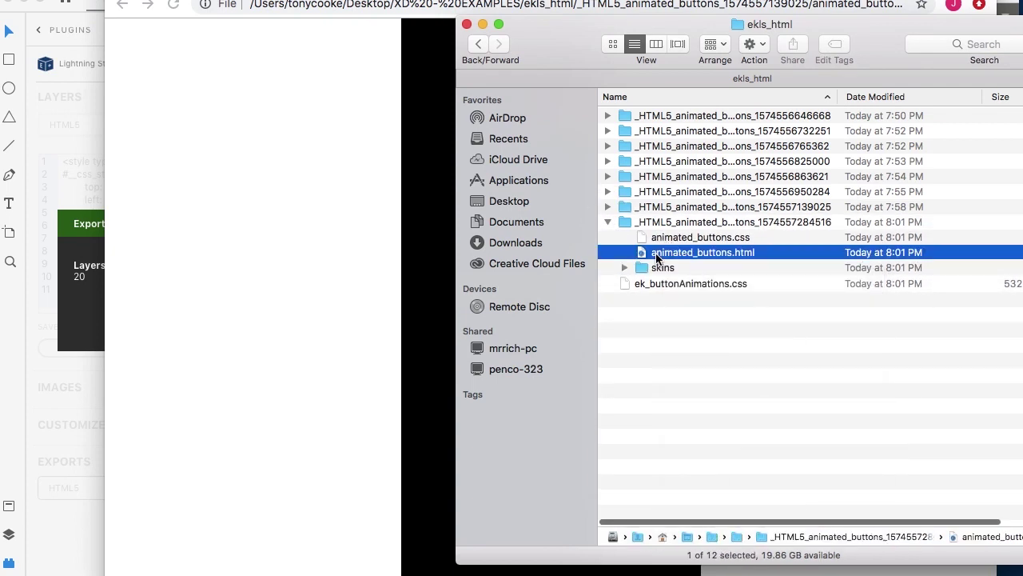
pyautogui.doubleClick(657, 253)
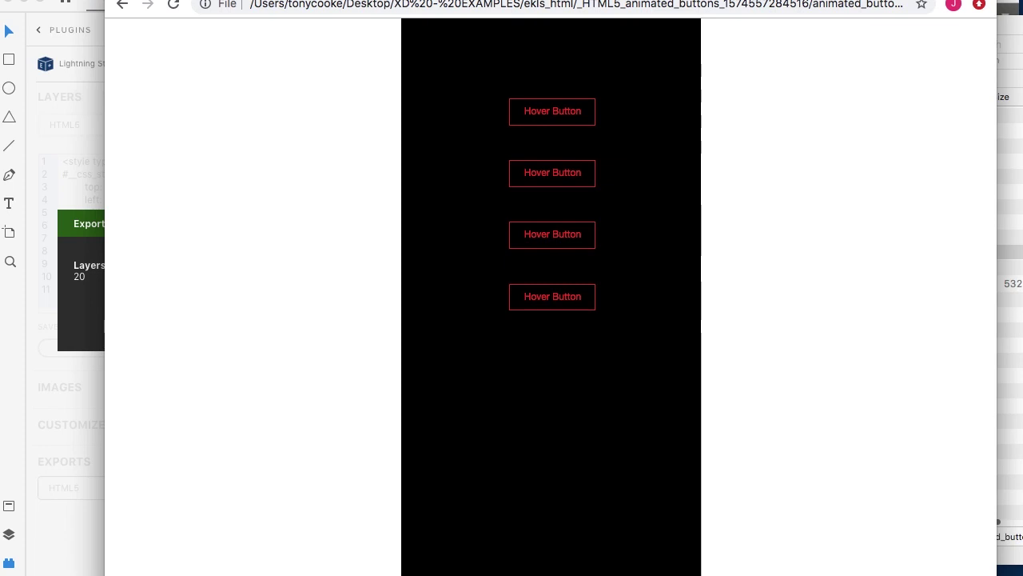
pyautogui.press('super+Tab')
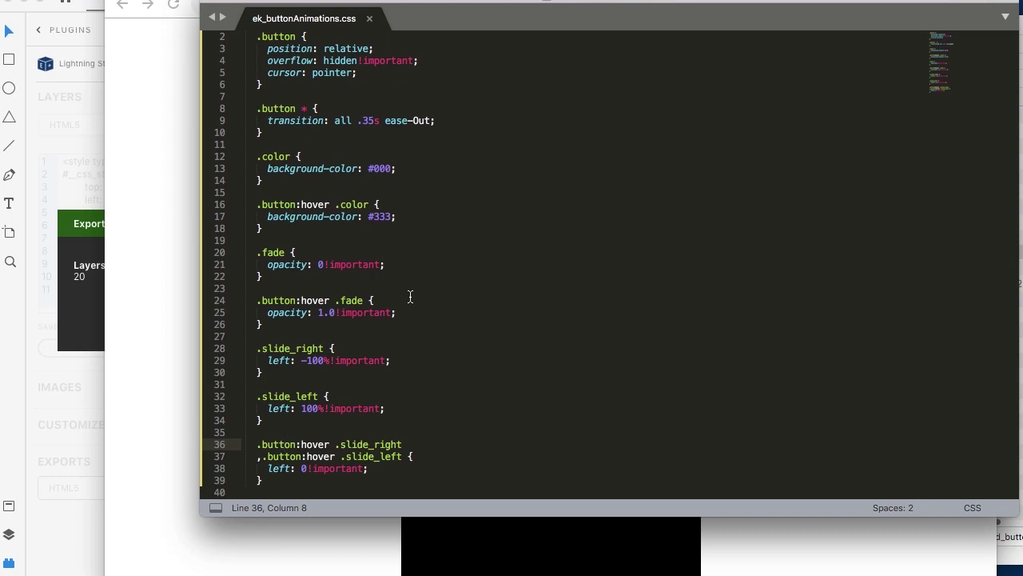
# Dismiss the export notice and duplicate the button group as slide down, renaming its animation layer slide_down.
pyautogui.click(75, 296)
pyautogui.click(207, 319)
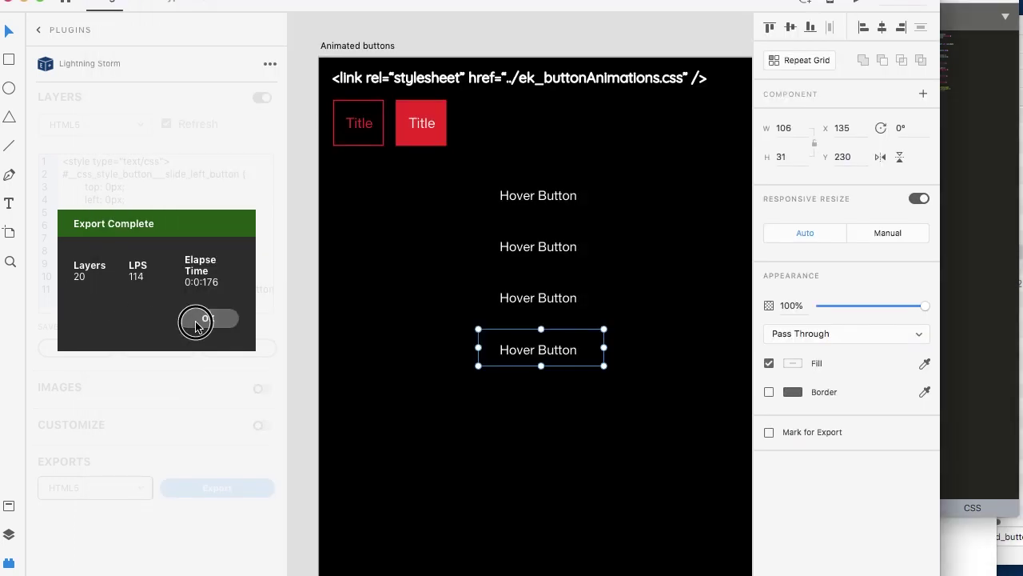
pyautogui.click(9, 540)
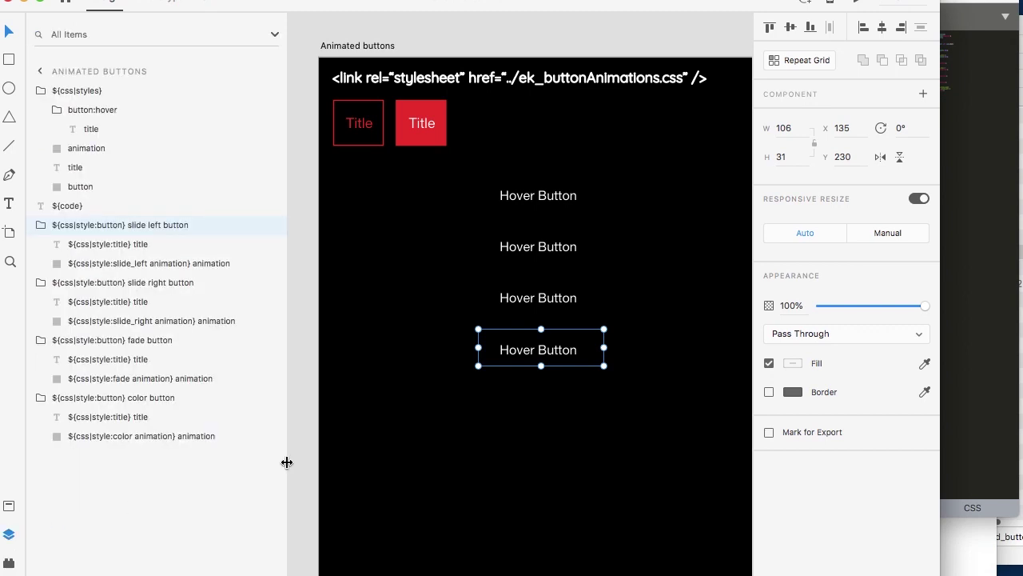
pyautogui.press('super+v')
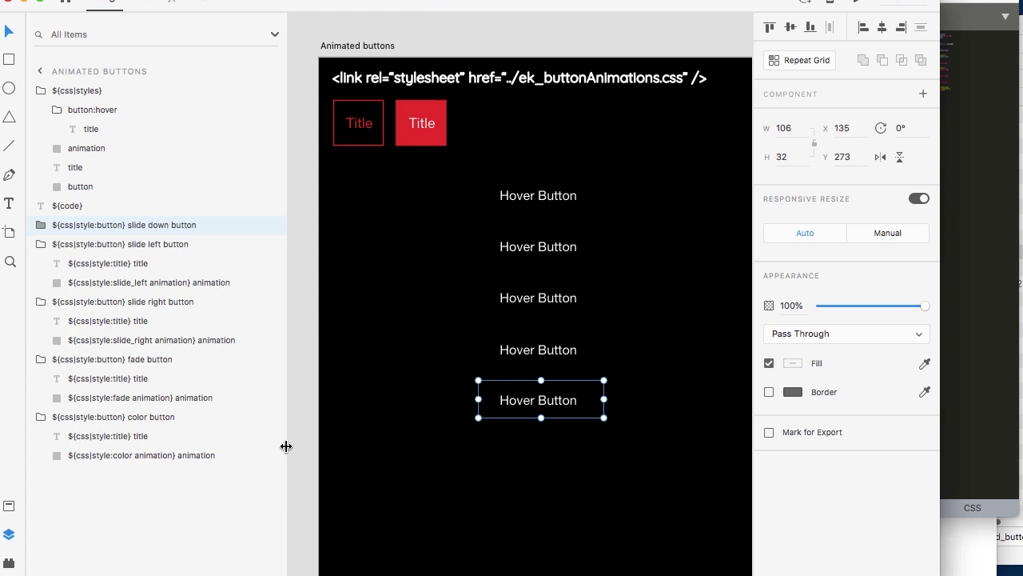
pyautogui.click(46, 224)
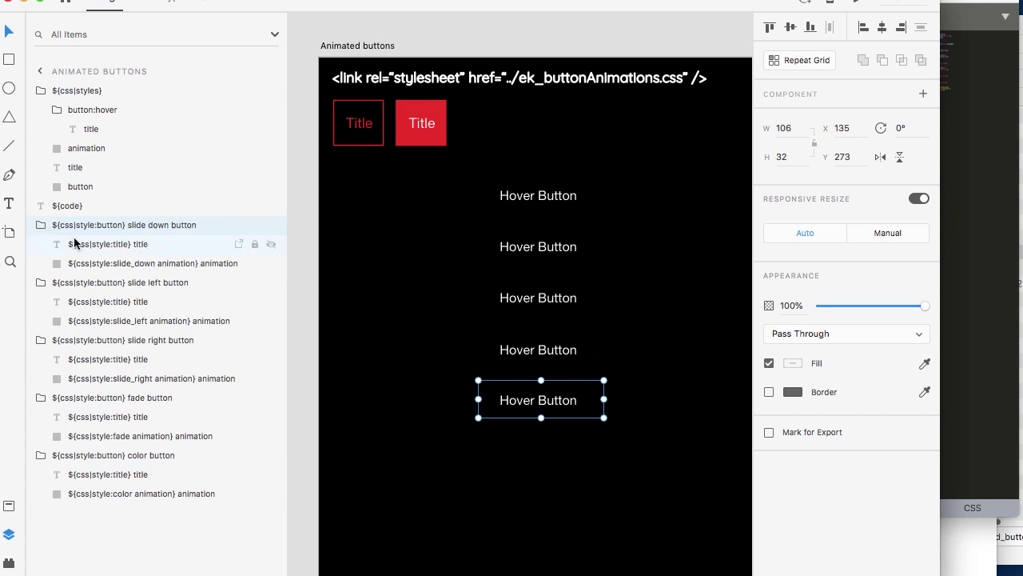
pyautogui.doubleClick(154, 269)
pyautogui.press('Return')
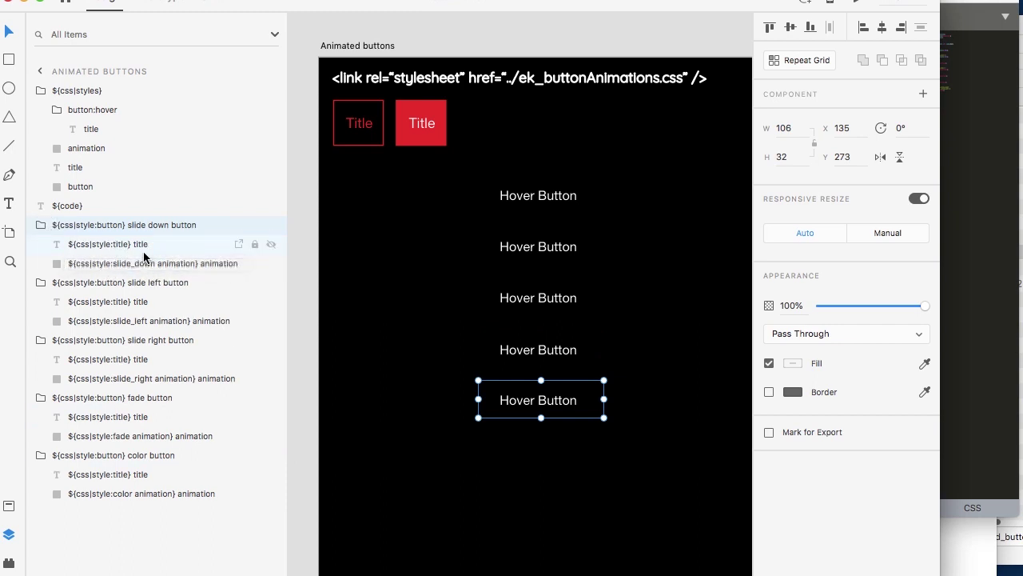
# Duplicate the group again as a slide up button group.
pyautogui.press('super+v')
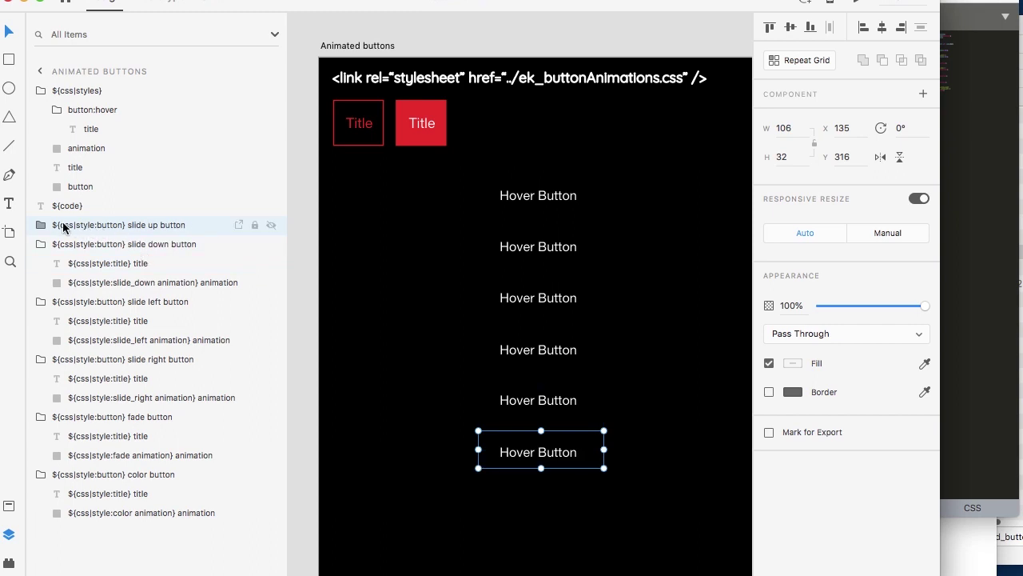
pyautogui.click(39, 226)
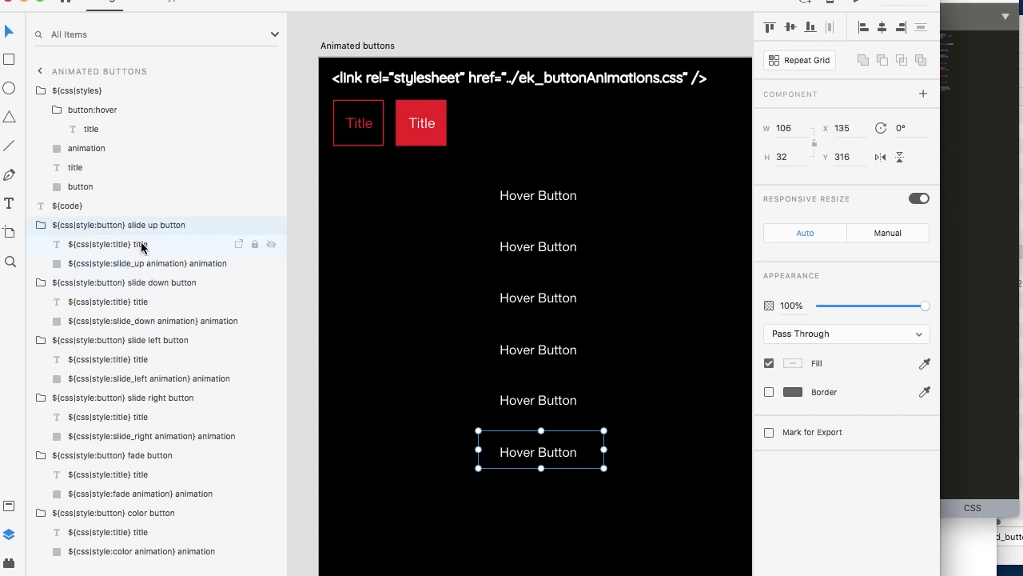
pyautogui.click(939, 507)
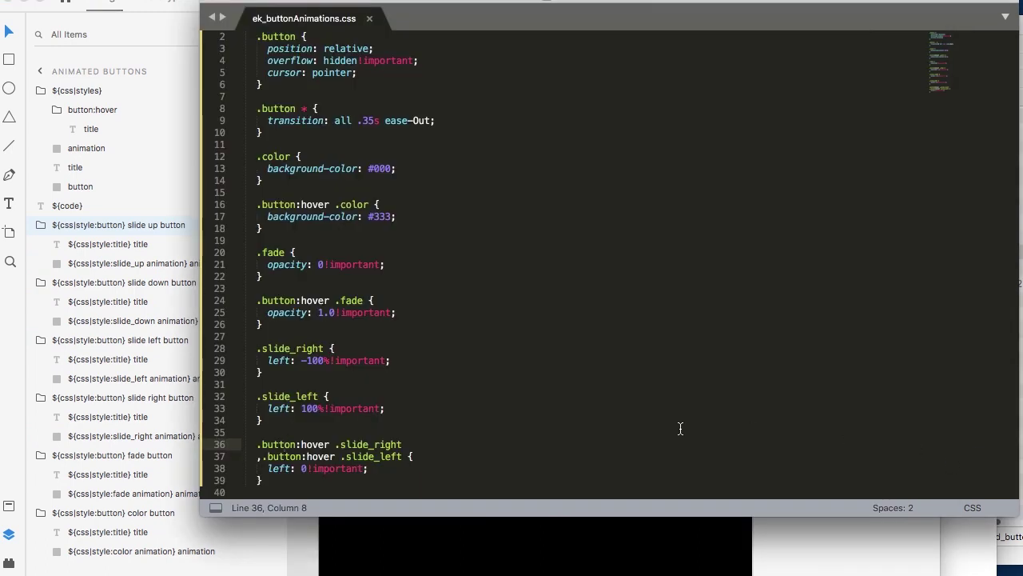
# Add .slide_down {top:-100%} and .slide_up {top:100%} rules to ek_buttonAnimations.css.
pyautogui.write('.slide_down {   top: -100%!important; }')
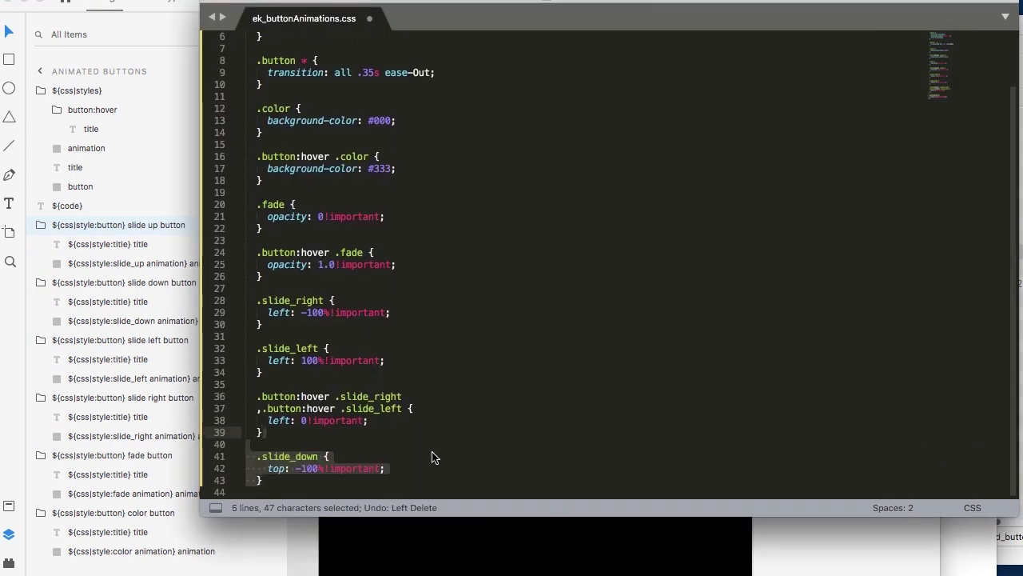
pyautogui.click(403, 471)
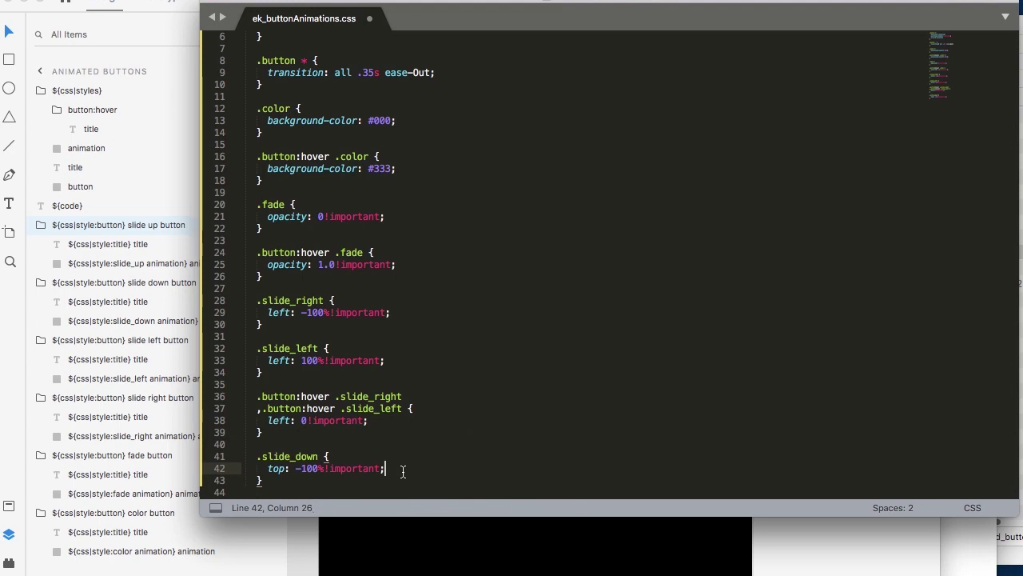
pyautogui.write('}  .slide_up {   top: 100%!important;')
pyautogui.click(403, 472)
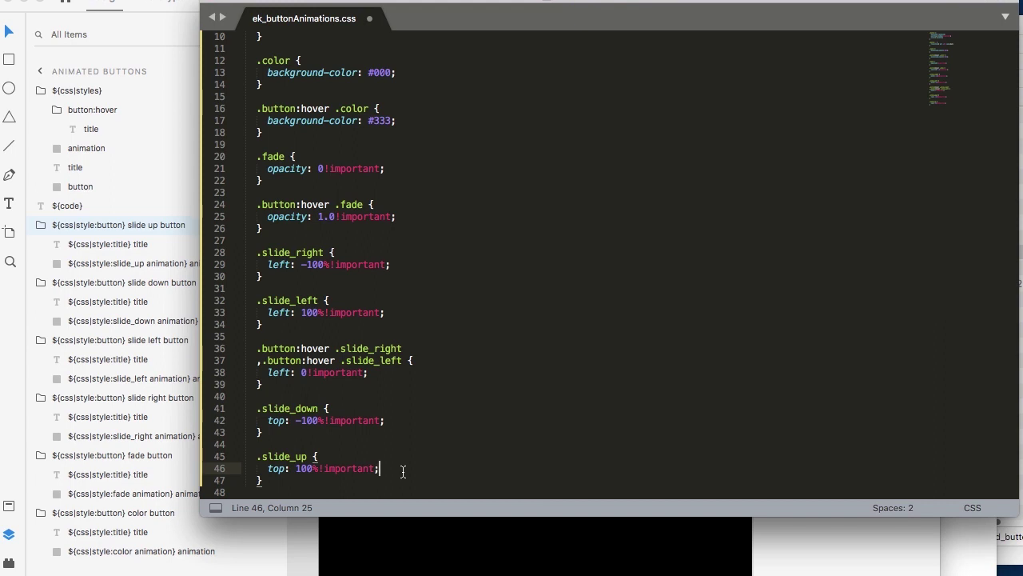
# Add the .button:hover rule setting .slide_down and .slide_up top to 0, and save the stylesheet.
pyautogui.press('super+z')
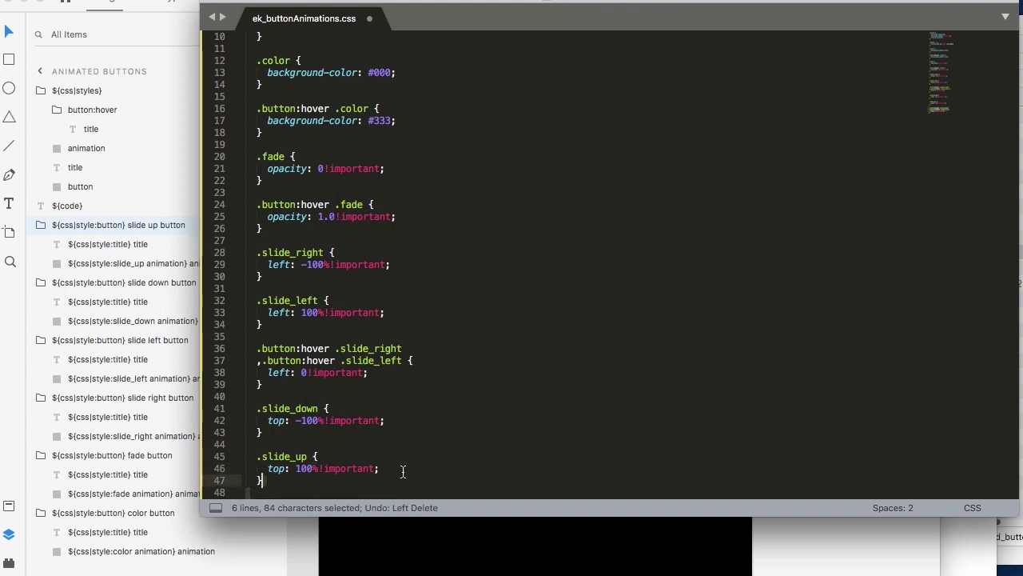
pyautogui.click(403, 471)
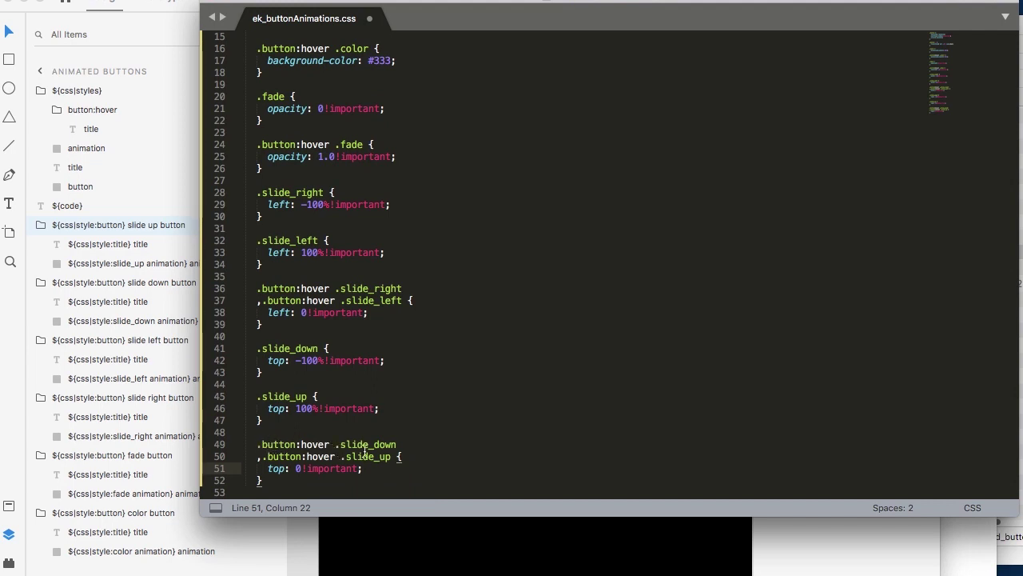
pyautogui.moveTo(363, 455)
pyautogui.click(450, 480)
pyautogui.press('super+s')
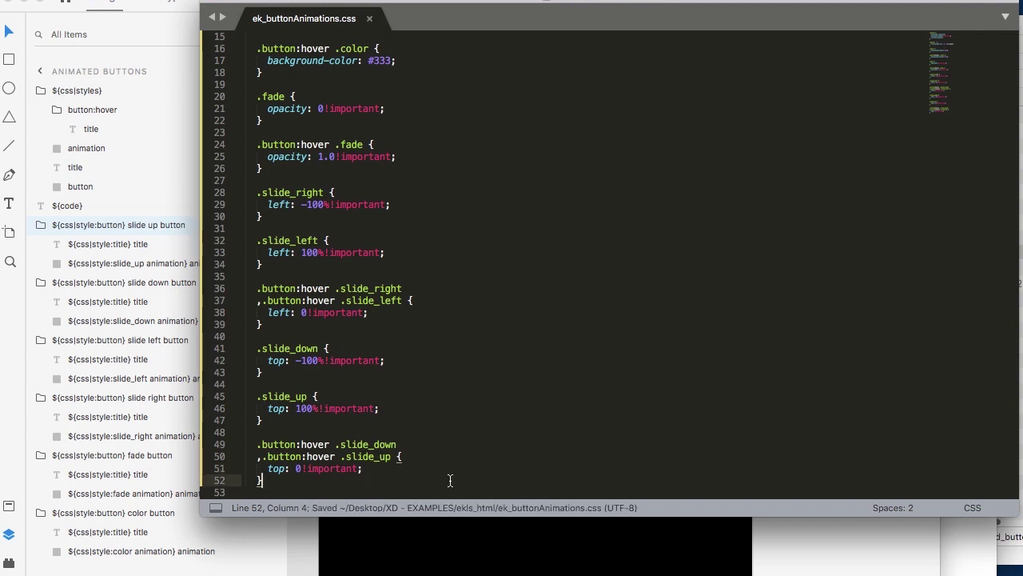
pyautogui.click(458, 535)
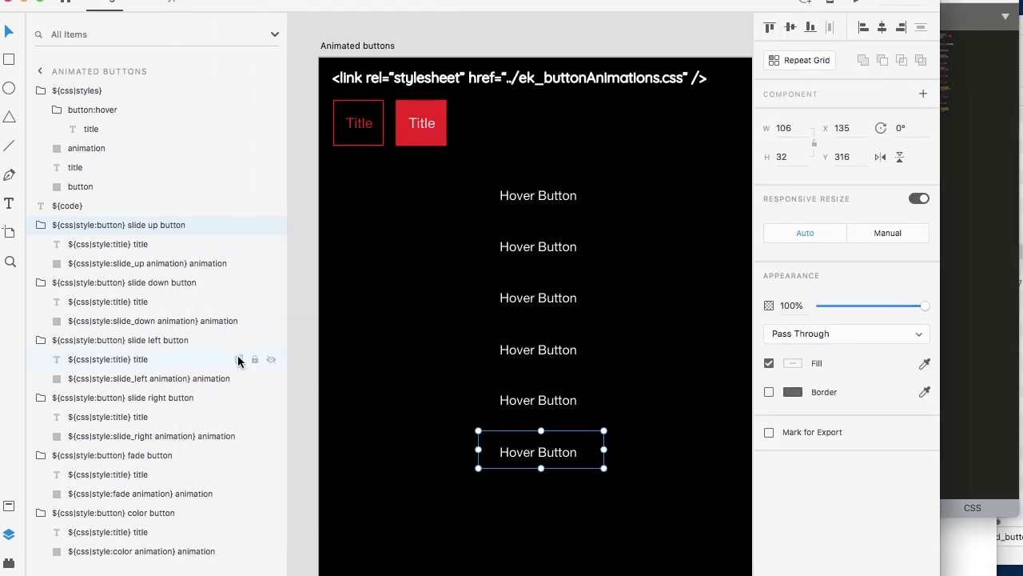
# Export the artboard as HTML5 with Lightning Storm into the ekls_html folder.
pyautogui.click(9, 562)
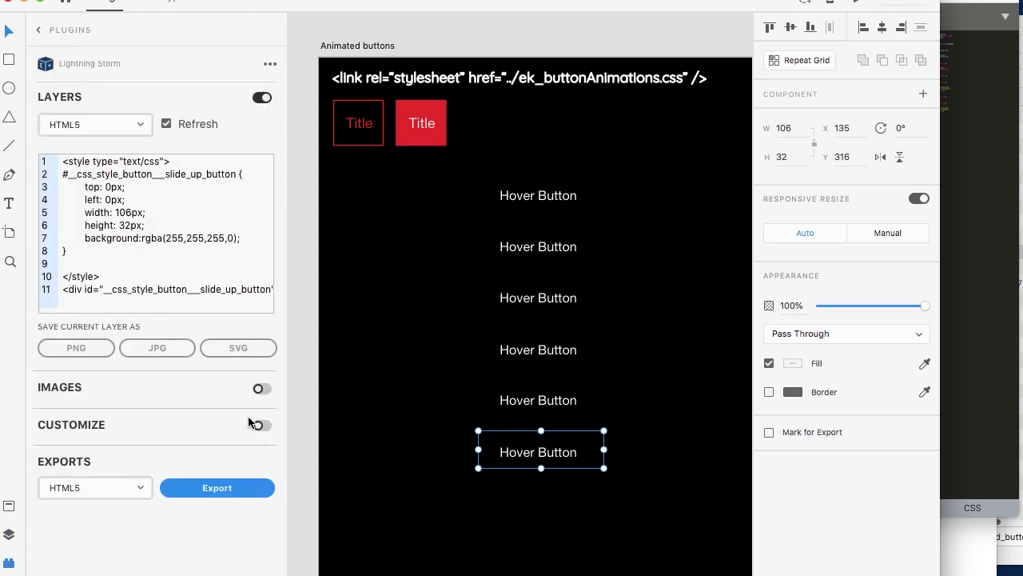
pyautogui.click(221, 487)
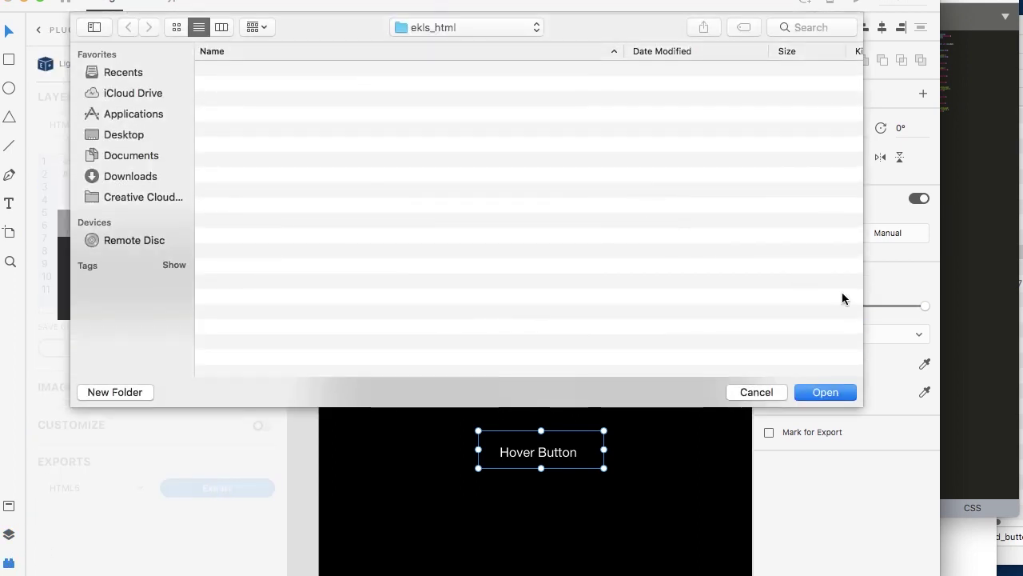
pyautogui.click(836, 387)
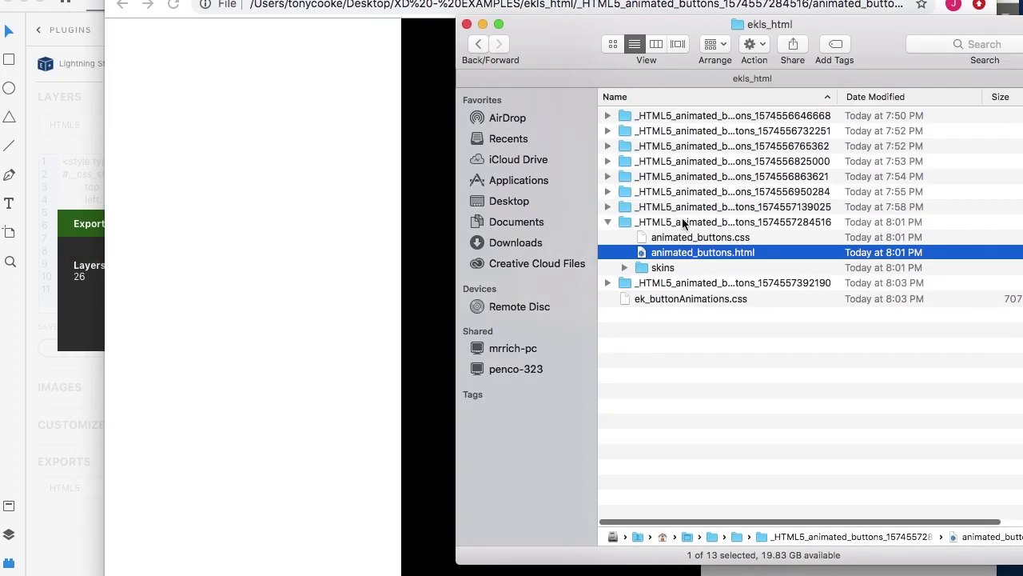
# Open animated_buttons.html from the newest 8:03 PM export folder in Chrome.
pyautogui.click(607, 221)
pyautogui.click(608, 237)
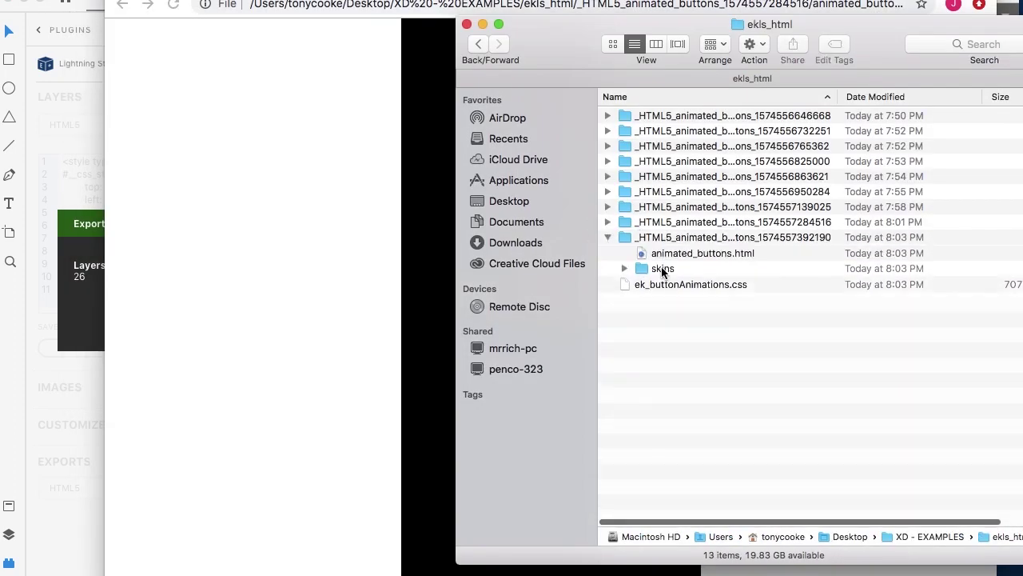
pyautogui.moveTo(686, 269); pyautogui.dragTo(428, 285)
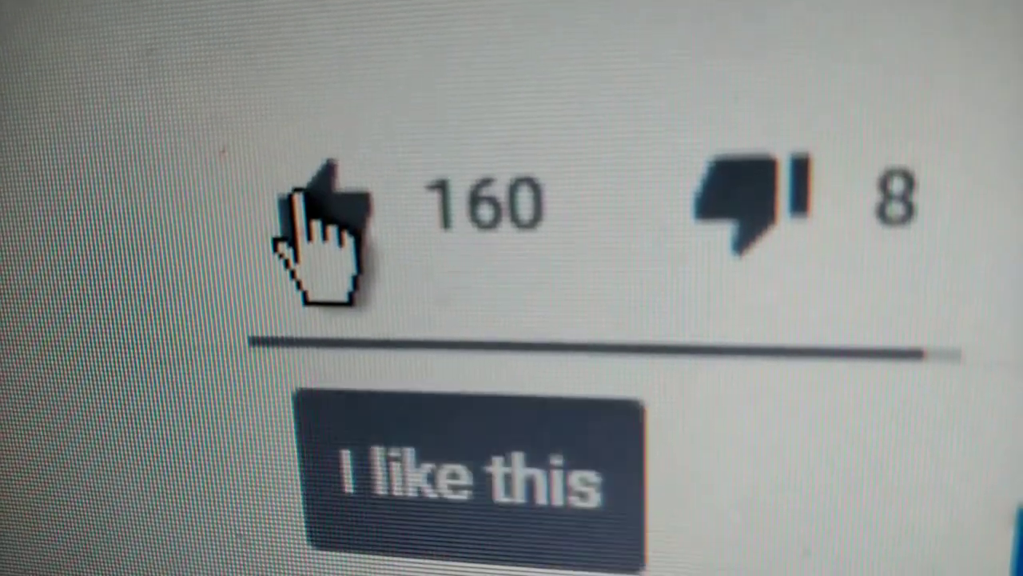
pyautogui.click(292, 195)
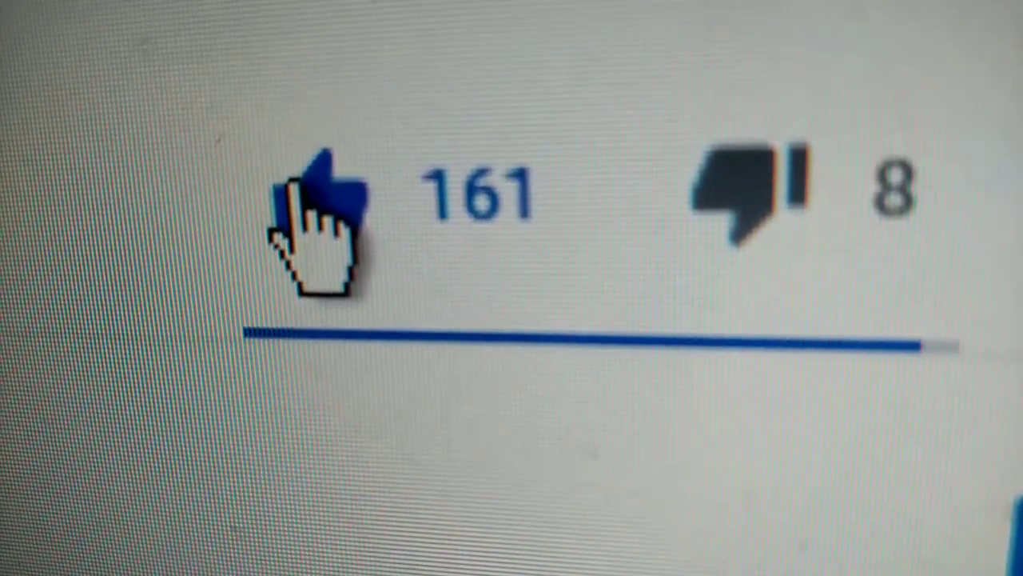